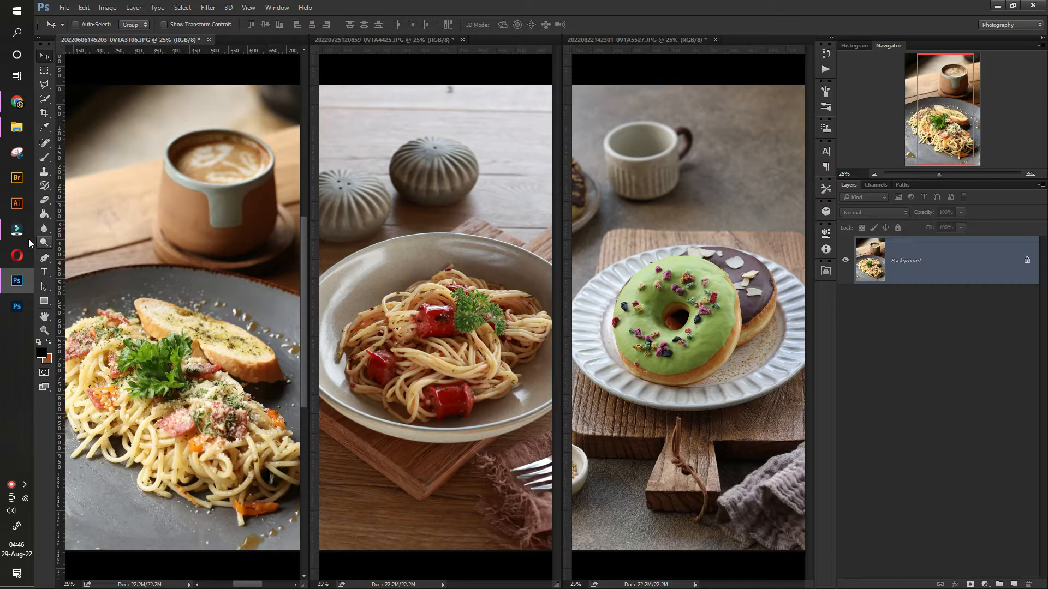
Switch to Chrome and look through the food photographer's Instagram profile and posts
left_click(17, 103)
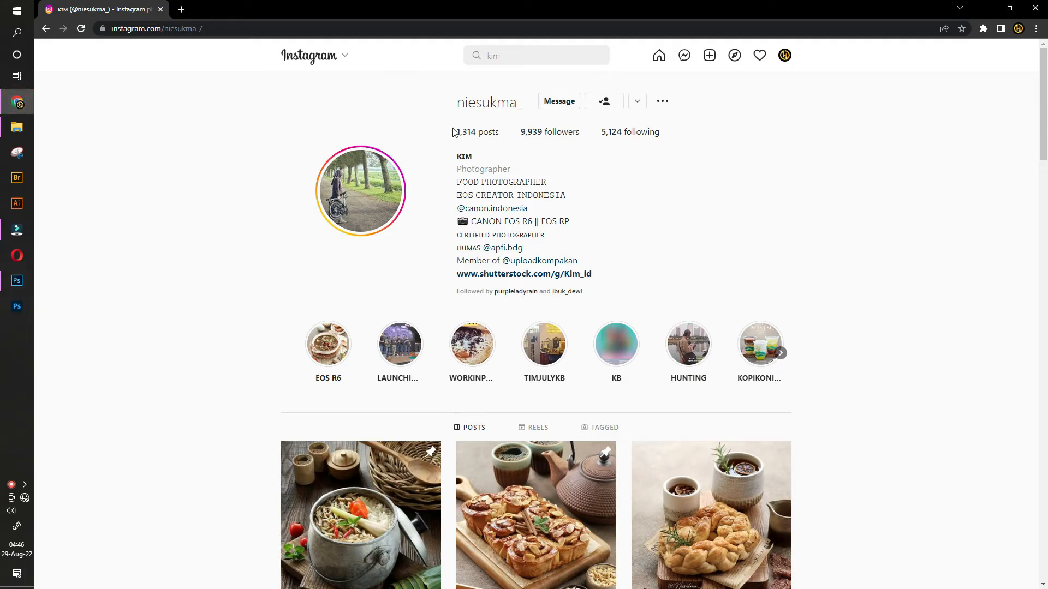
scroll(782, 267, "down", 6)
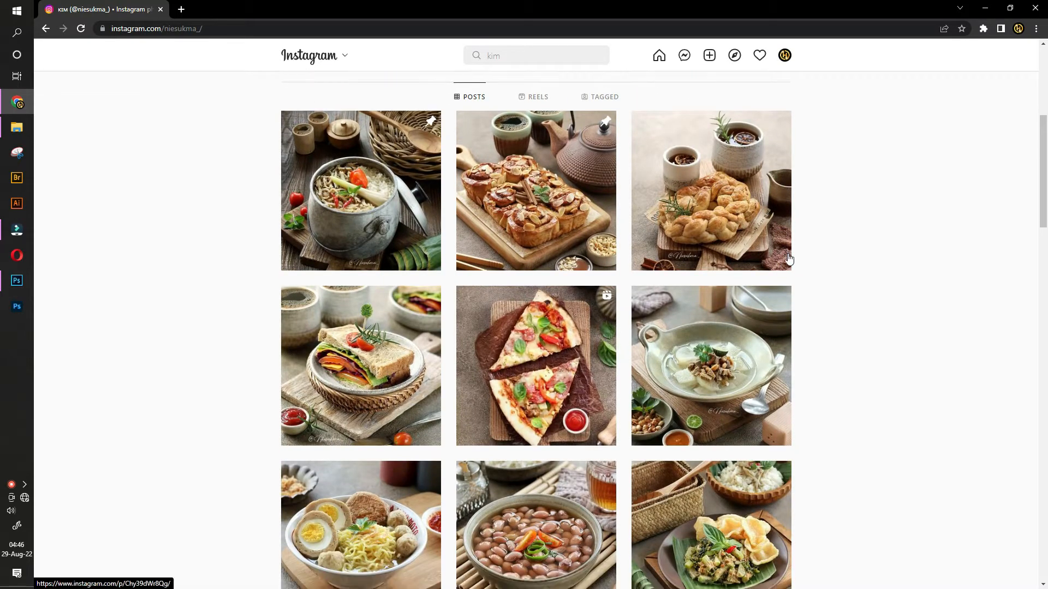
scroll(782, 270, "down", 5)
scroll(788, 259, "down", 6)
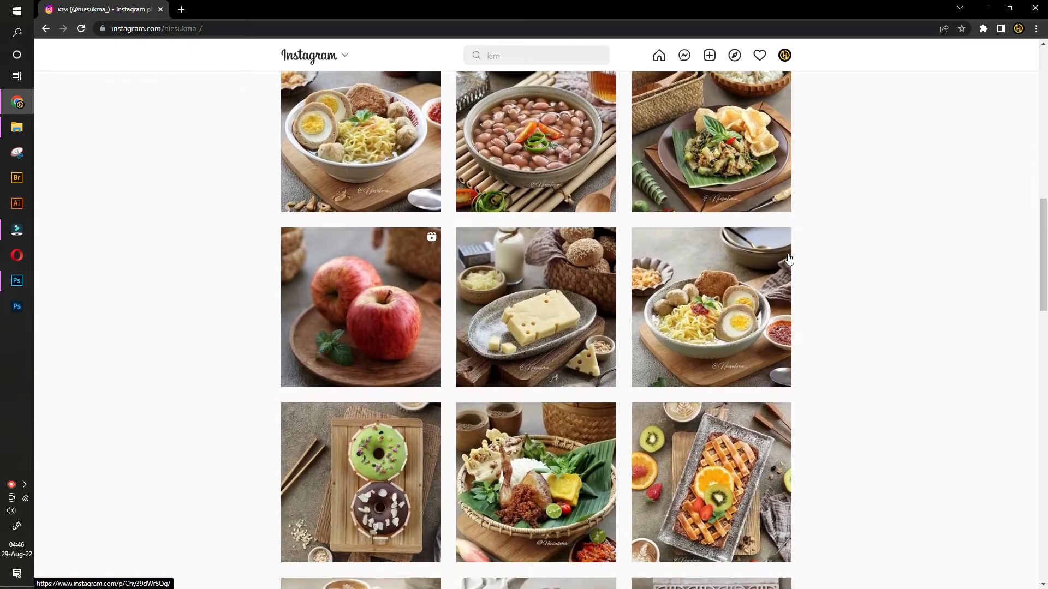
scroll(789, 259, "down", 4)
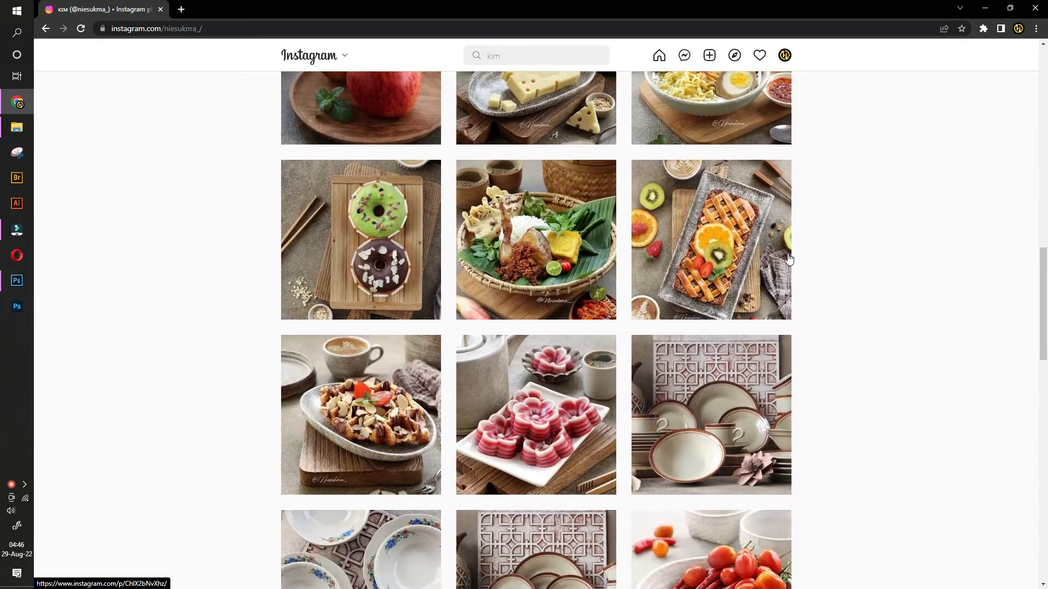
scroll(789, 258, "up", 18)
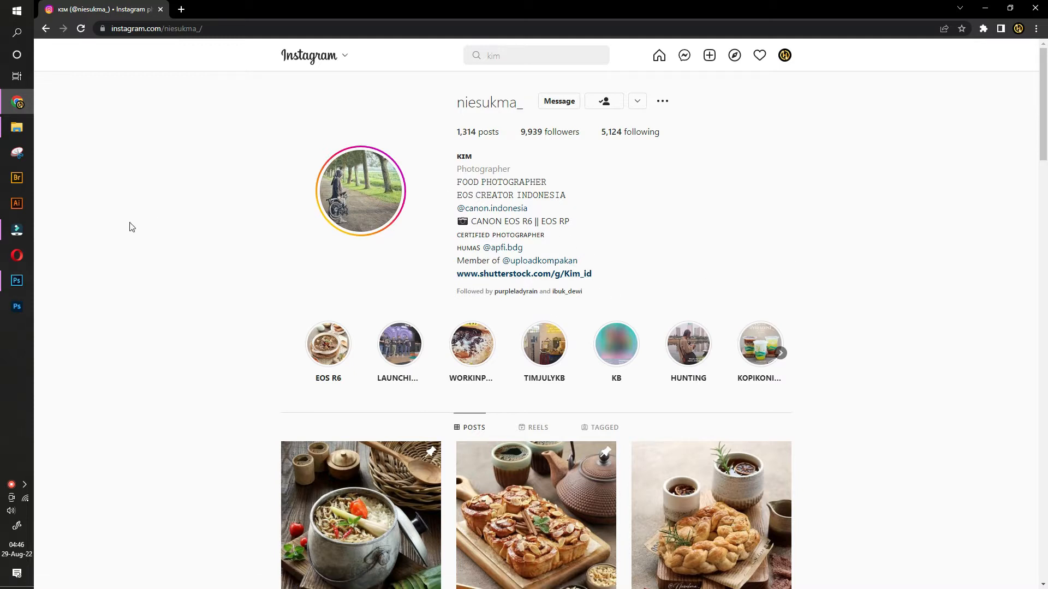
Switch back to Photoshop and consolidate the three side-by-side photos into tabs
left_click(16, 280)
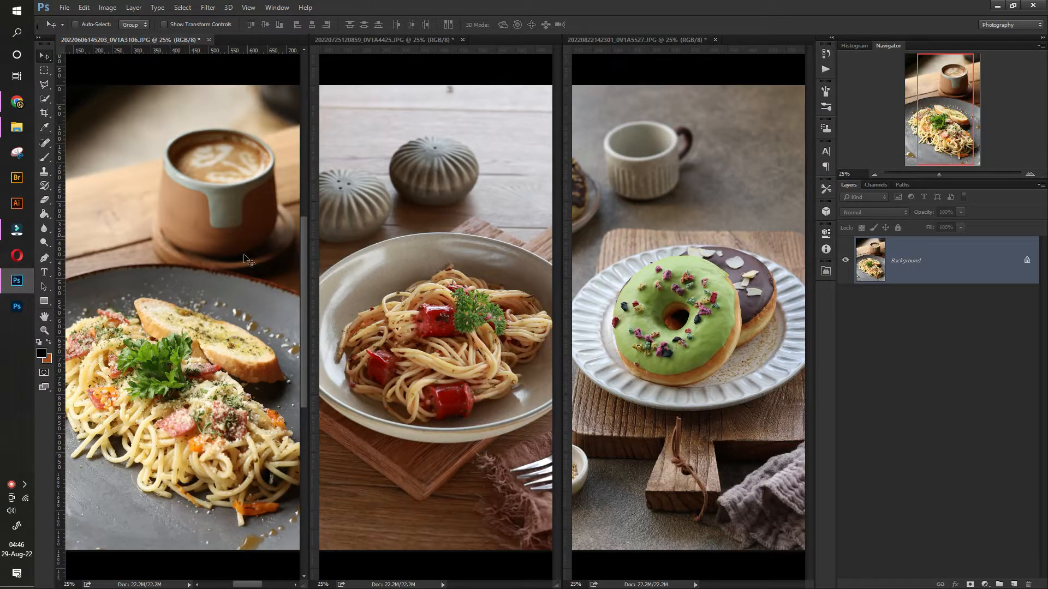
left_click(290, 8)
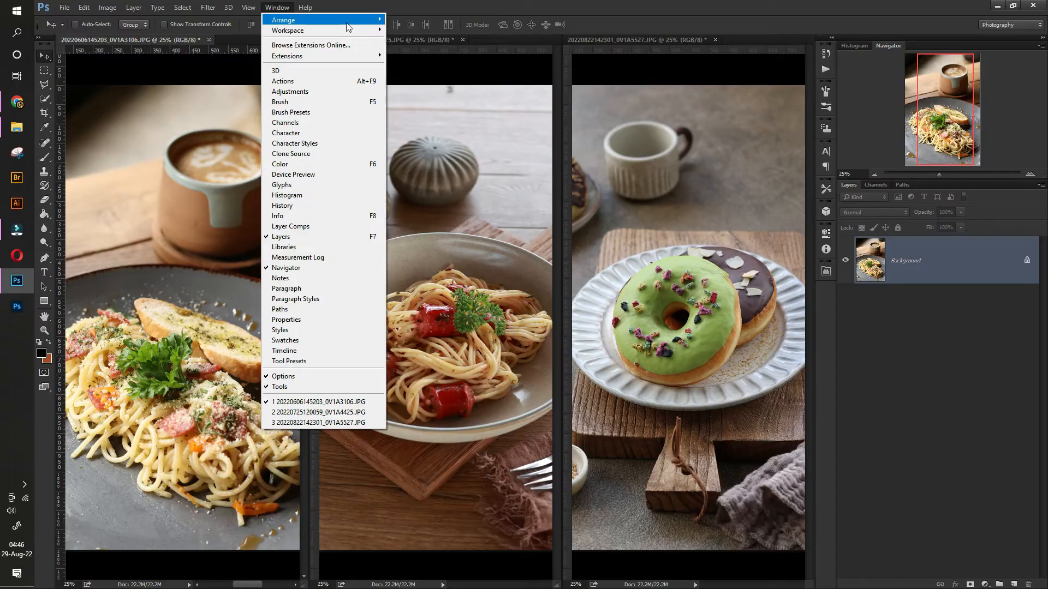
mouse_move(355, 19)
left_click(437, 113)
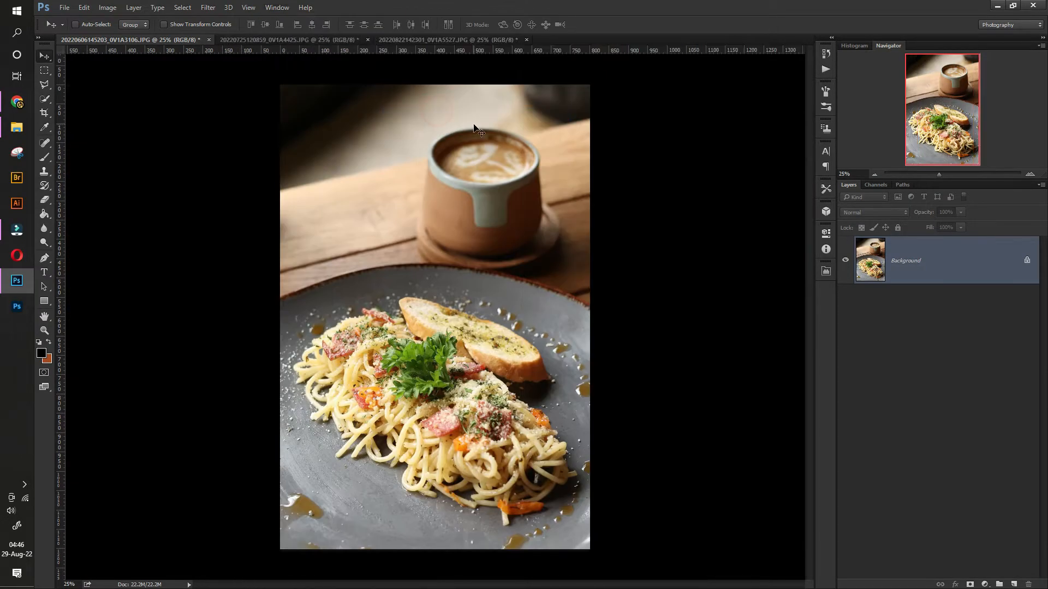
left_click(44, 330)
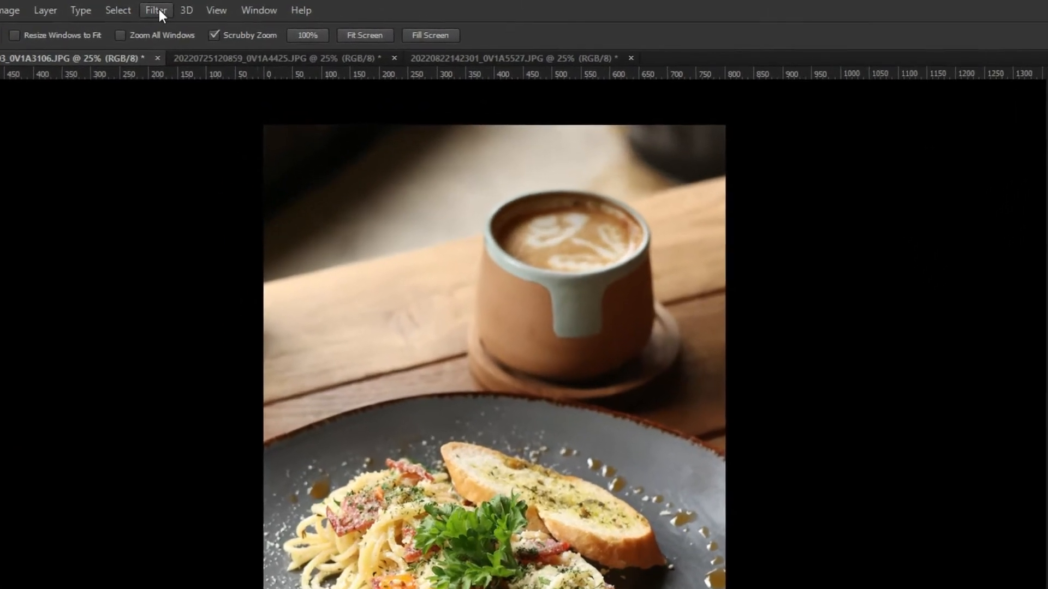
left_click(158, 10)
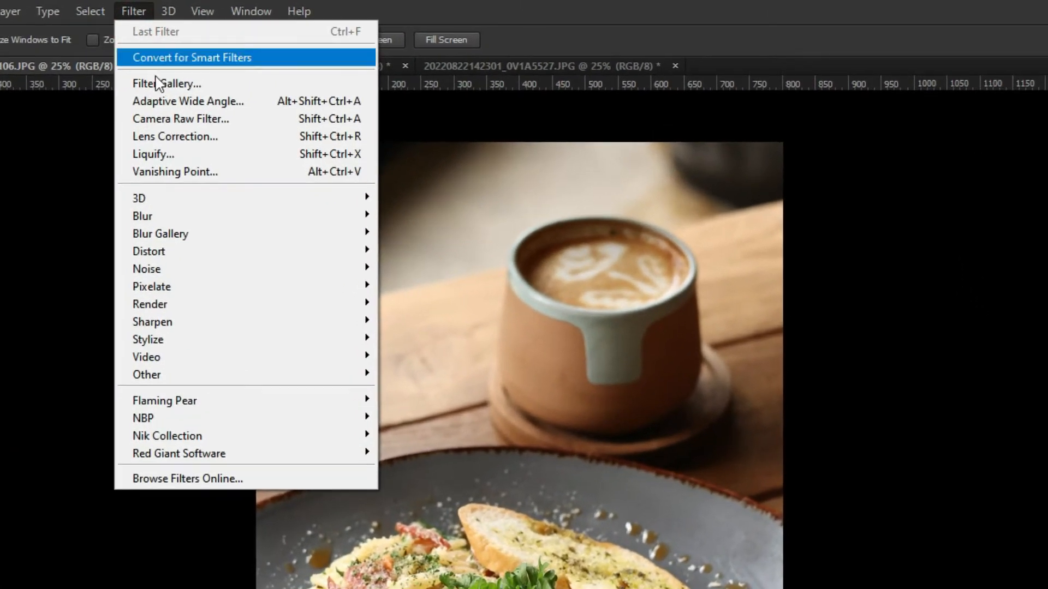
left_click(165, 117)
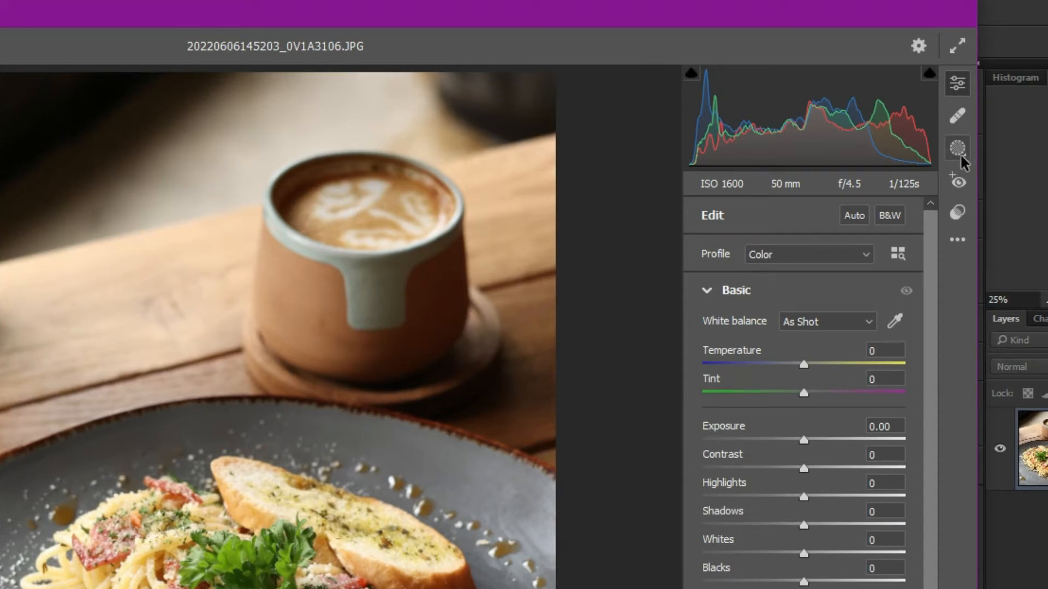
left_click(959, 152)
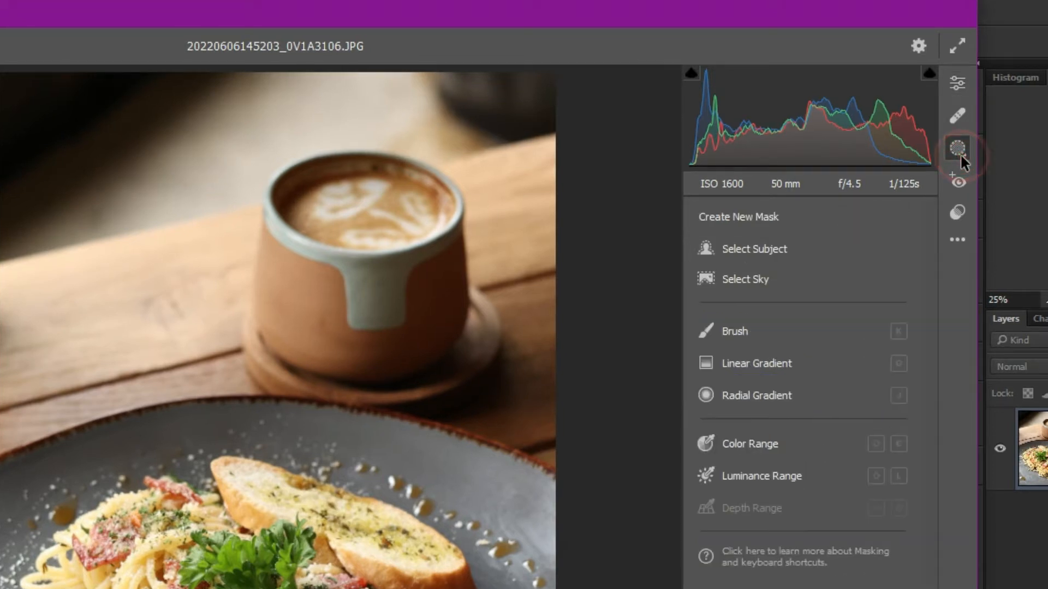
left_click(732, 331)
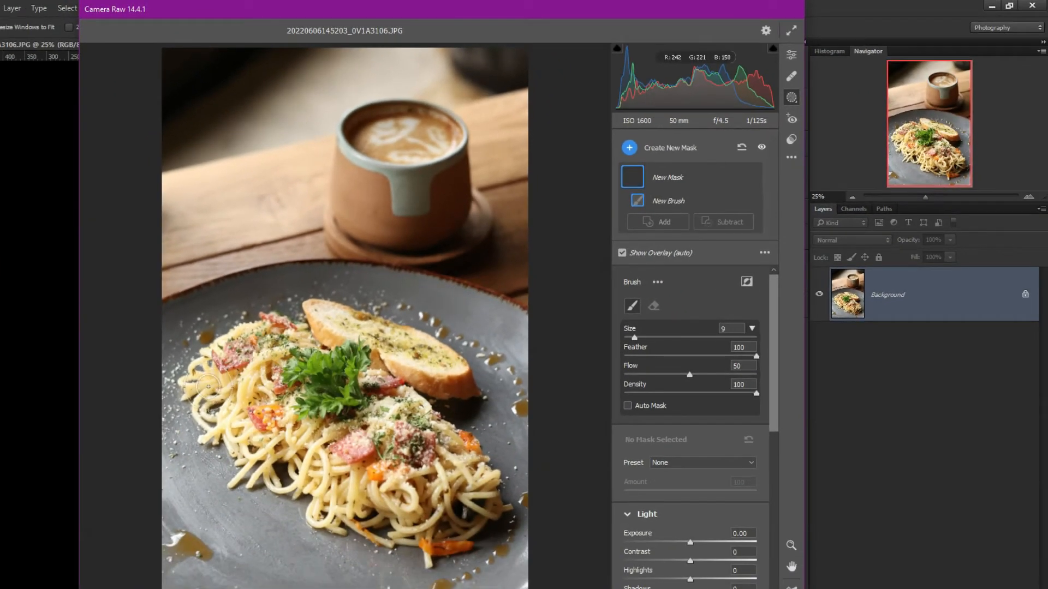
Paint the brush mask over the spaghetti, parsley and bread on the plate with brush size 9
mouse_move(209, 386)
left_mouse_down()
mouse_move(219, 367)
mouse_move(271, 340)
mouse_move(235, 387)
mouse_move(288, 335)
mouse_move(251, 404)
mouse_move(290, 351)
mouse_move(269, 412)
mouse_move(334, 354)
mouse_move(335, 448)
mouse_move(363, 431)
mouse_move(370, 385)
mouse_move(405, 454)
mouse_move(427, 461)
mouse_move(445, 445)
mouse_move(479, 494)
mouse_move(456, 515)
mouse_move(405, 525)
mouse_move(355, 504)
mouse_move(413, 512)
mouse_move(366, 492)
mouse_move(321, 455)
mouse_move(337, 500)
mouse_move(324, 513)
mouse_move(312, 472)
mouse_move(210, 398)
mouse_move(245, 337)
mouse_move(297, 333)
mouse_move(201, 375)
mouse_move(214, 427)
mouse_move(262, 454)
mouse_move(261, 479)
mouse_move(274, 465)
mouse_move(294, 491)
mouse_move(341, 478)
mouse_move(345, 522)
mouse_move(327, 516)
mouse_move(392, 532)
mouse_move(458, 515)
mouse_move(425, 540)
mouse_move(472, 517)
mouse_move(451, 447)
mouse_move(371, 351)
mouse_move(454, 377)
mouse_move(426, 344)
mouse_move(316, 305)
mouse_move(328, 336)
mouse_move(381, 346)
mouse_move(431, 377)
mouse_move(414, 382)
mouse_move(450, 371)
mouse_move(321, 318)
mouse_move(315, 362)
mouse_move(206, 403)
mouse_move(316, 403)
mouse_move(414, 474)
mouse_move(467, 495)
mouse_move(429, 499)
mouse_move(405, 527)
mouse_move(248, 446)
mouse_move(313, 431)
mouse_move(231, 389)
left_mouse_up()
mouse_move(364, 342)
left_mouse_down()
mouse_move(359, 352)
mouse_move(359, 312)
mouse_move(449, 513)
mouse_move(281, 427)
left_mouse_up()
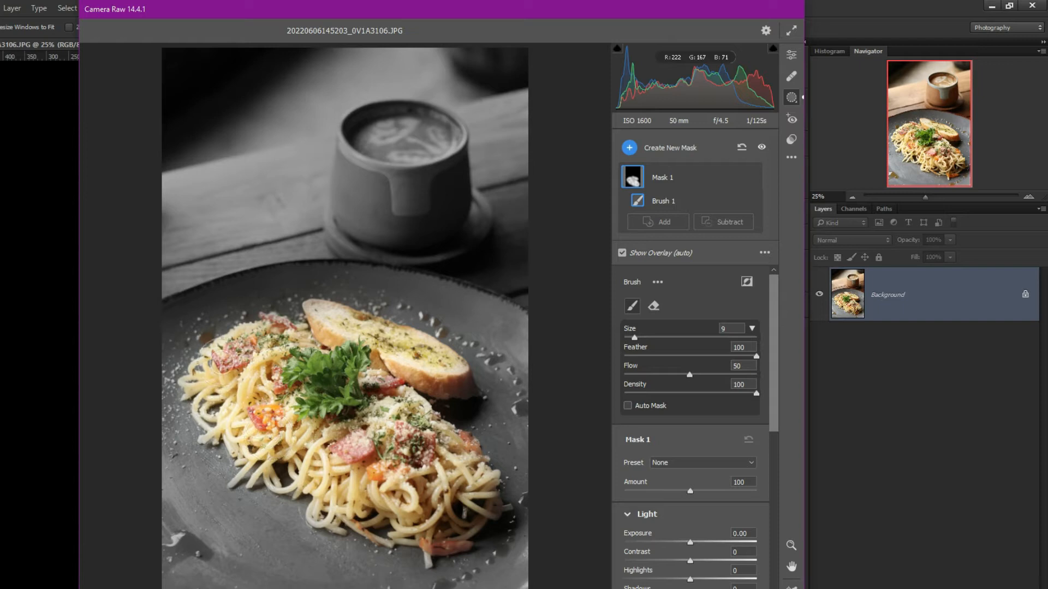
mouse_move(263, 392)
left_mouse_down()
mouse_move(445, 507)
mouse_move(331, 481)
left_mouse_up()
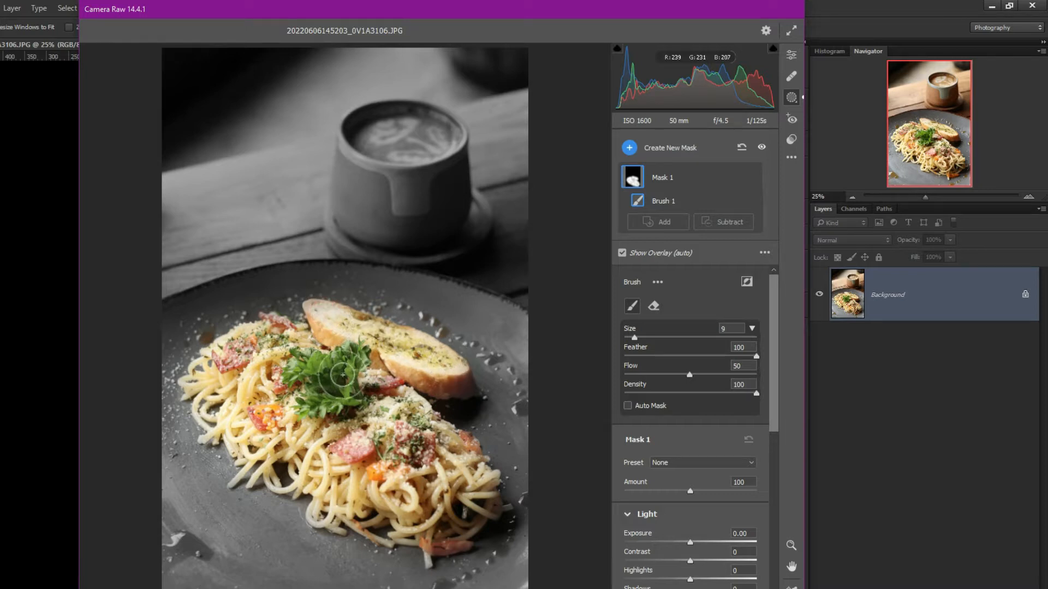
mouse_move(455, 458)
left_mouse_down()
mouse_move(364, 509)
mouse_move(295, 440)
left_mouse_up()
left_click_drag(292, 402, 334, 386)
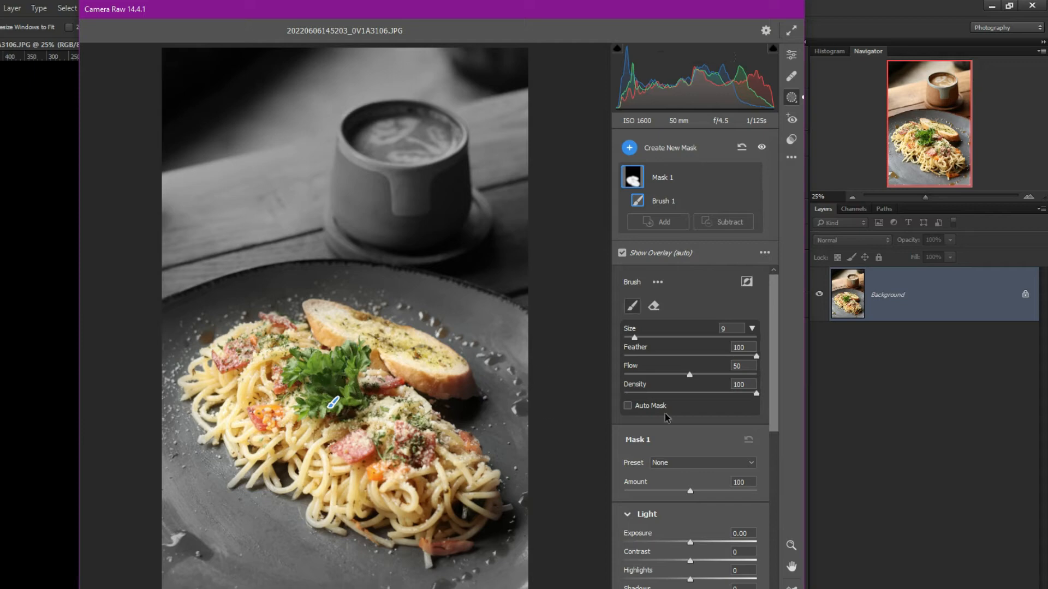
Adjust the mask's light: Contrast +30, Highlights -40, Shadows +30, Whites +7 and Blacks -17
scroll(712, 421, "down", 6)
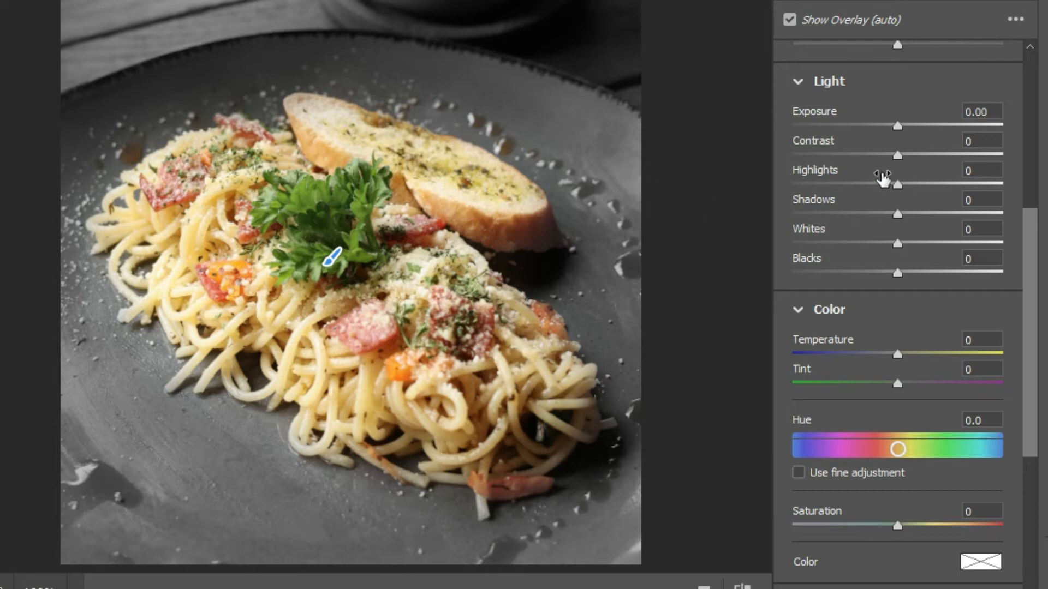
left_click_drag(899, 159, 861, 185)
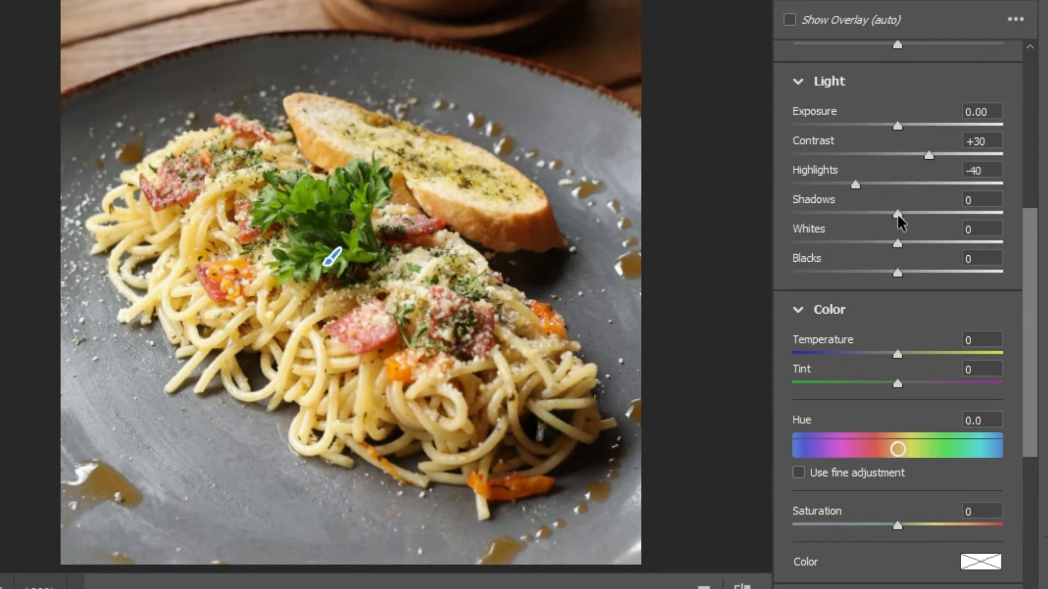
mouse_move(898, 214)
left_mouse_down()
mouse_move(934, 222)
mouse_move(919, 219)
left_mouse_up()
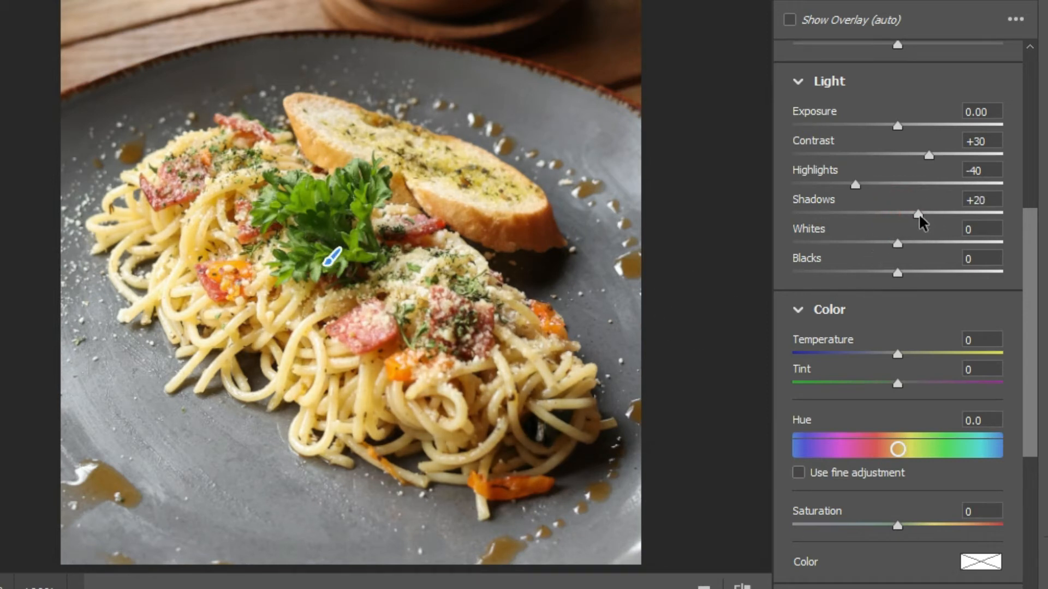
left_click_drag(921, 218, 882, 269)
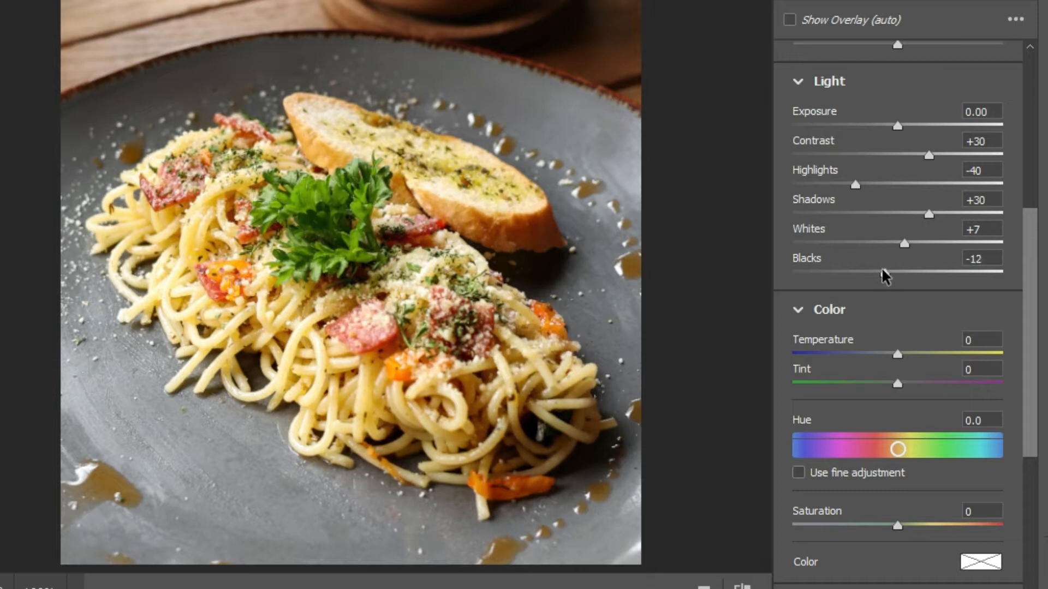
left_click_drag(879, 271, 882, 278)
Set the mask's Saturation to +6, Texture to +31 and Clarity to +34
left_click_drag(1034, 268, 1035, 435)
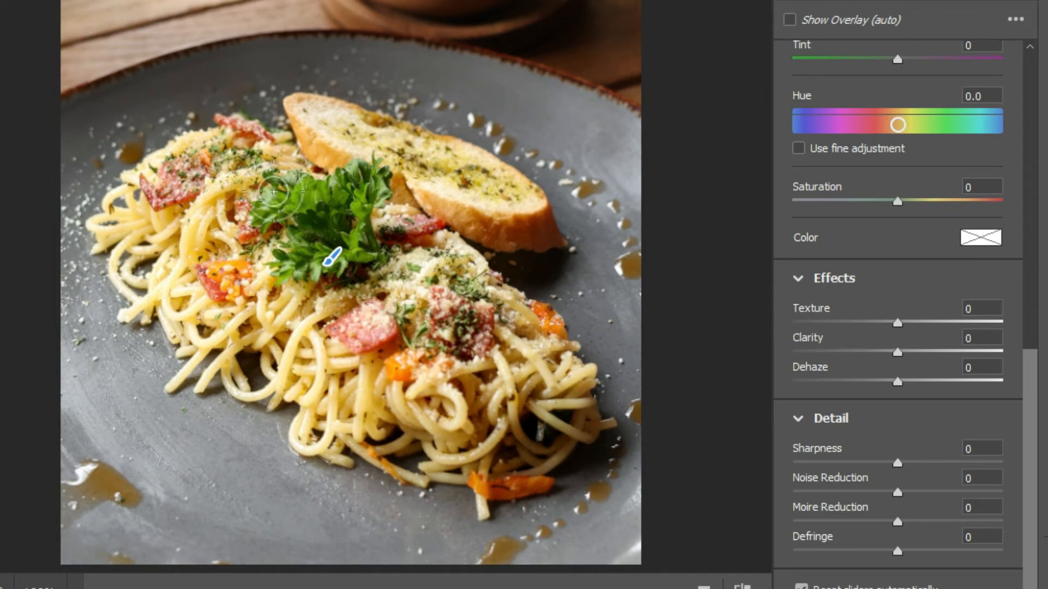
left_click_drag(897, 200, 903, 201)
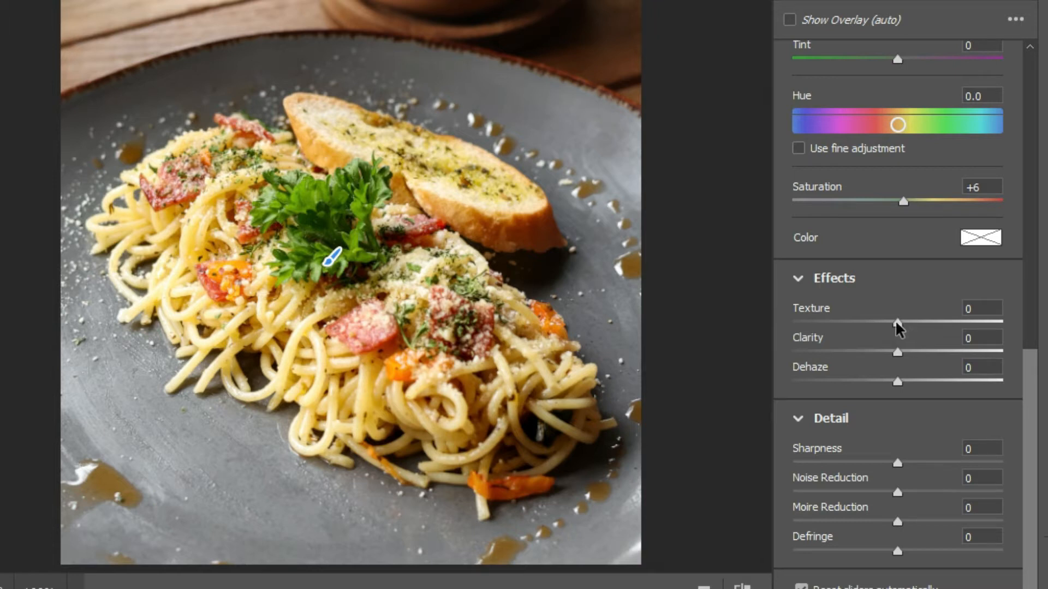
left_click_drag(896, 322, 932, 362)
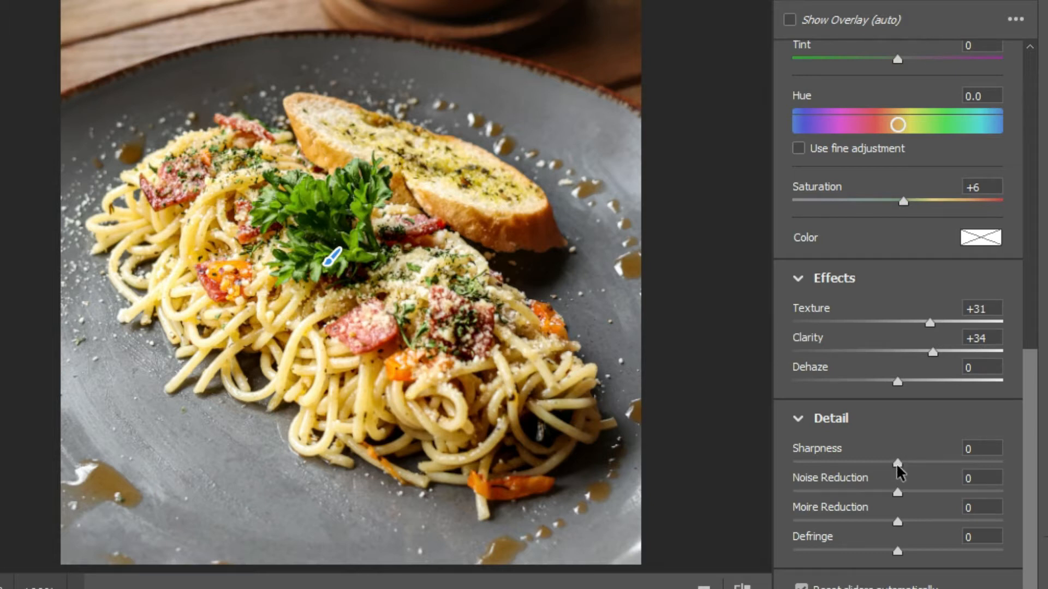
Set the mask's Sharpness to +19 and apply the Camera Raw Filter to the photo
mouse_move(898, 469)
left_mouse_down()
mouse_move(919, 470)
mouse_move(879, 468)
left_mouse_up()
left_click_drag(880, 464, 917, 484)
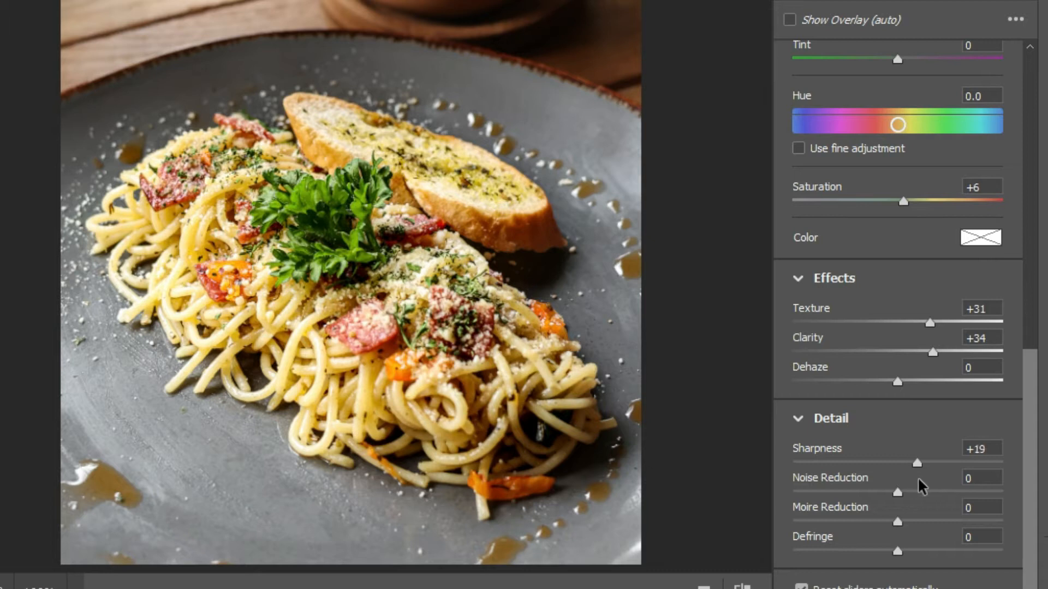
scroll(899, 458, "up", 10)
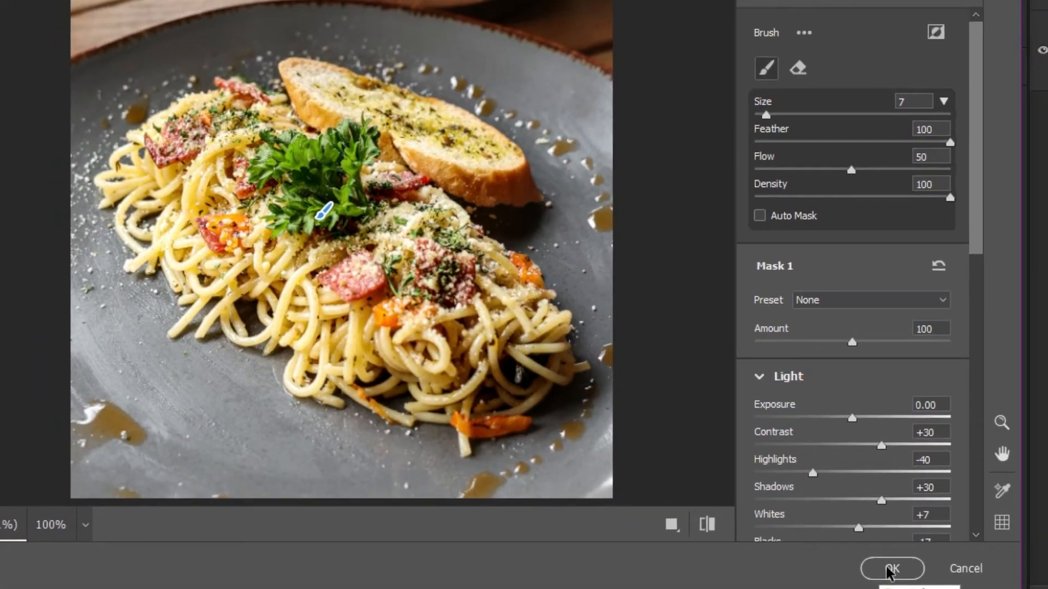
left_click(889, 569)
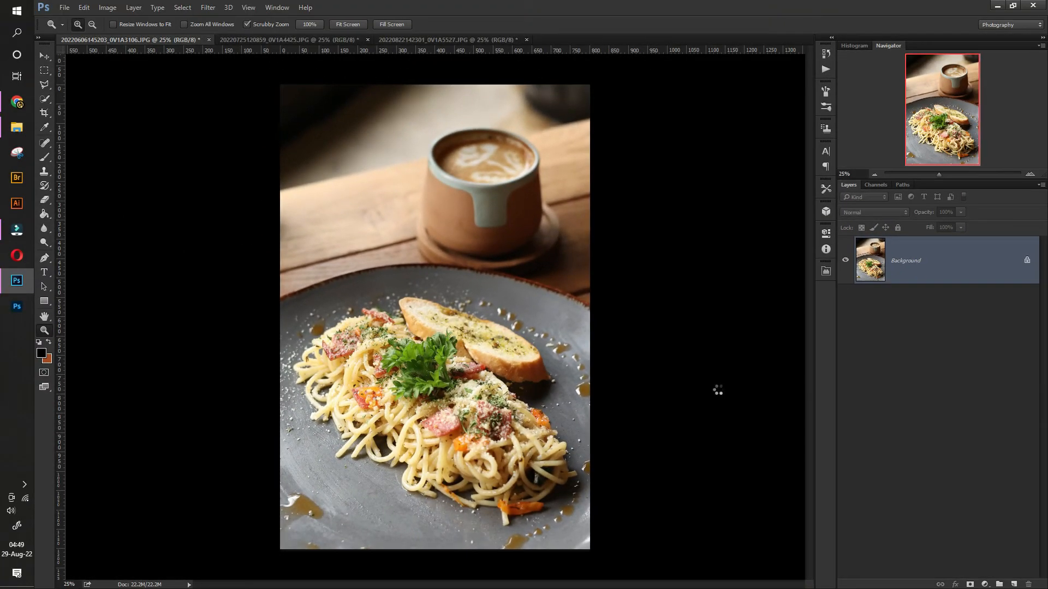
Compare the pasta photo before and after the Camera Raw Filter using its history states, examining the food close up
left_click(824, 55)
left_click(718, 80)
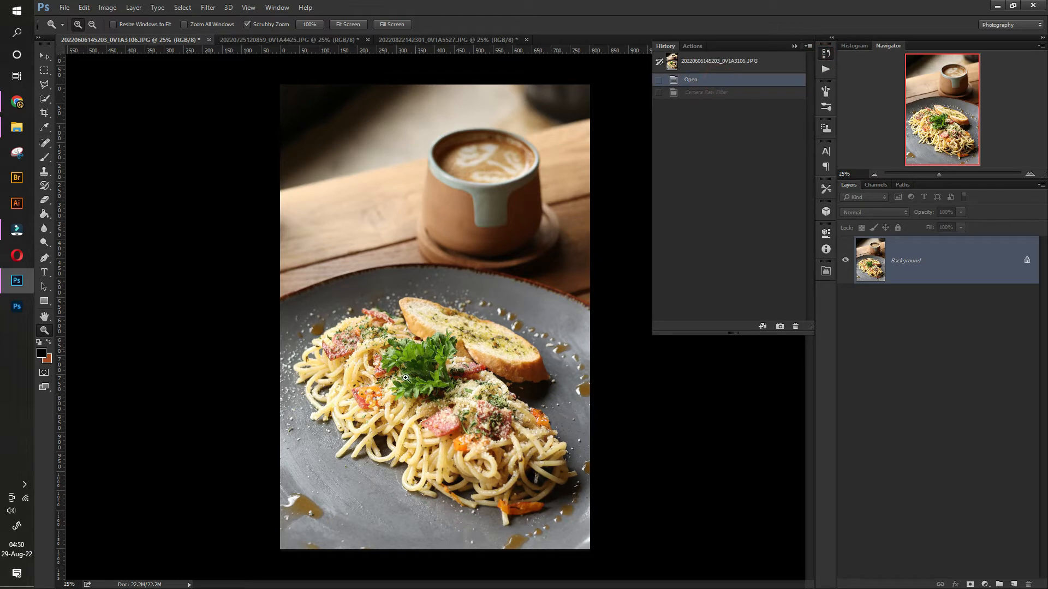
left_click(44, 330)
left_click(448, 404)
left_click_drag(448, 403, 450, 336)
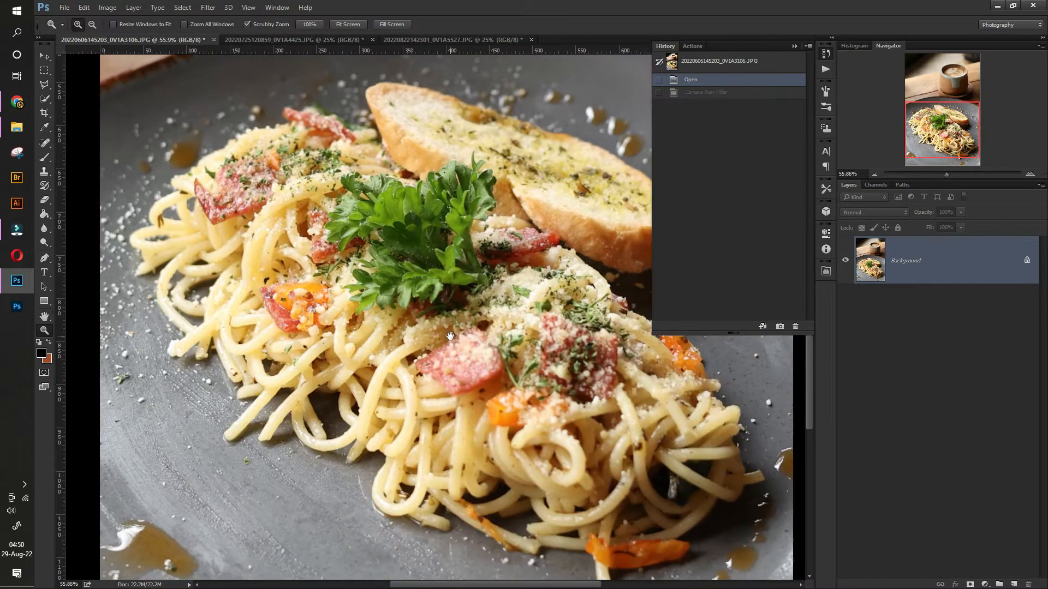
left_click(697, 94)
left_click(691, 81)
left_click(700, 93)
scroll(552, 270, "down", 5)
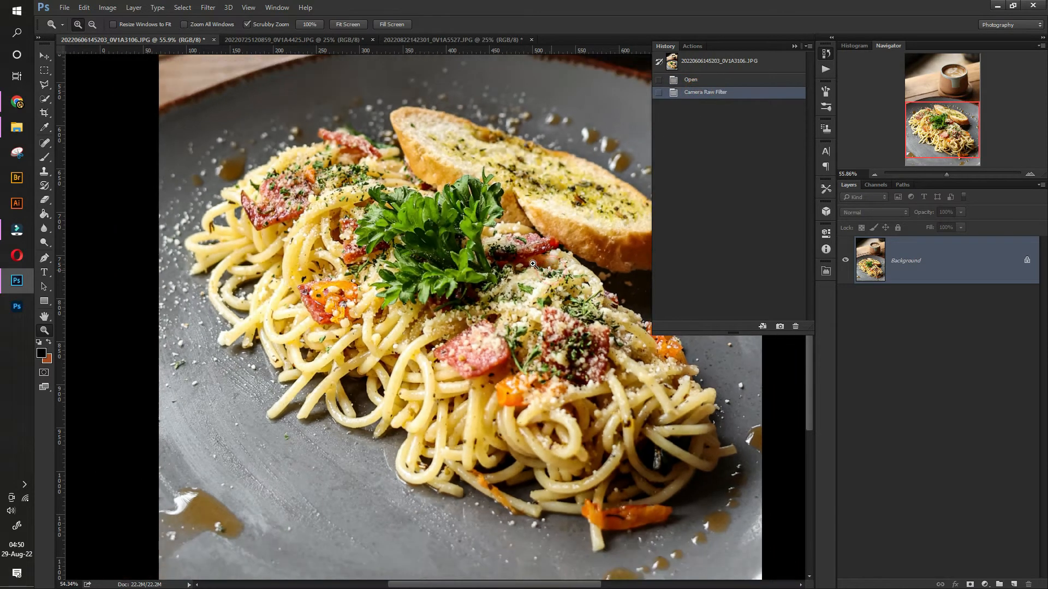
scroll(594, 344, "up", 5)
scroll(595, 342, "up", 4)
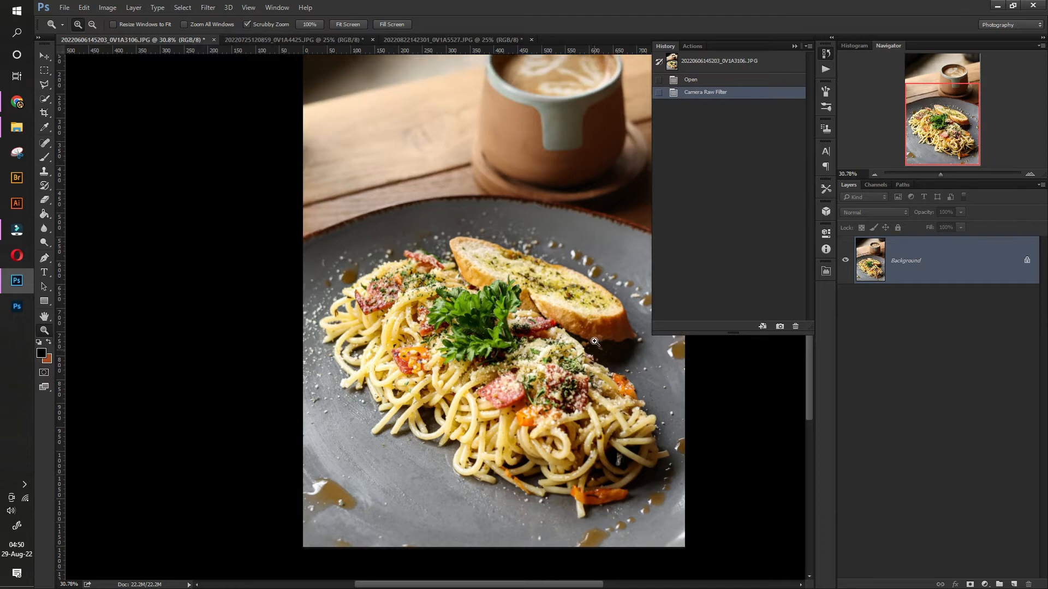
left_click(44, 56)
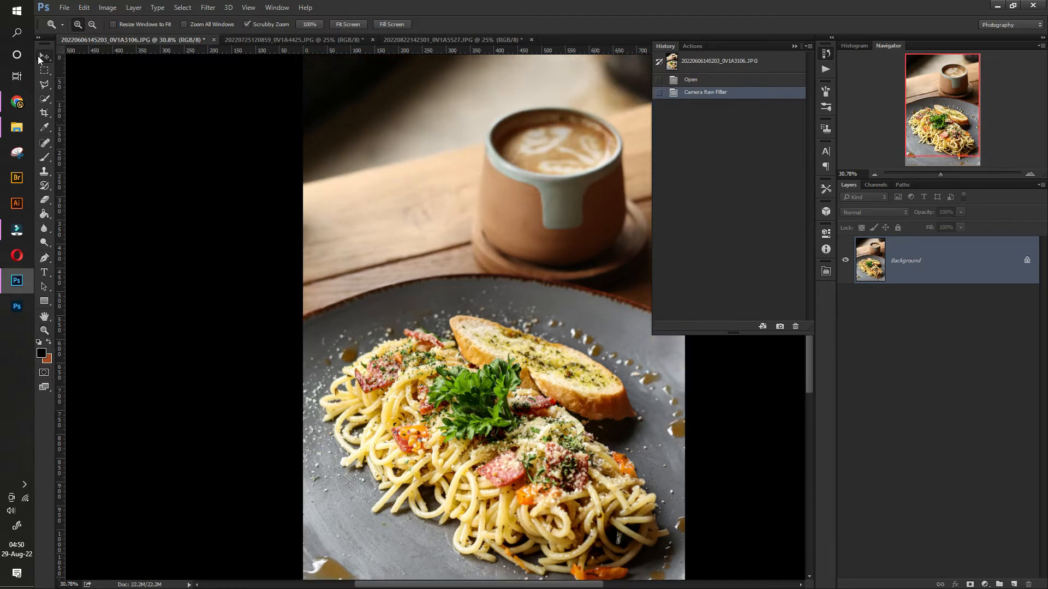
left_click(315, 40)
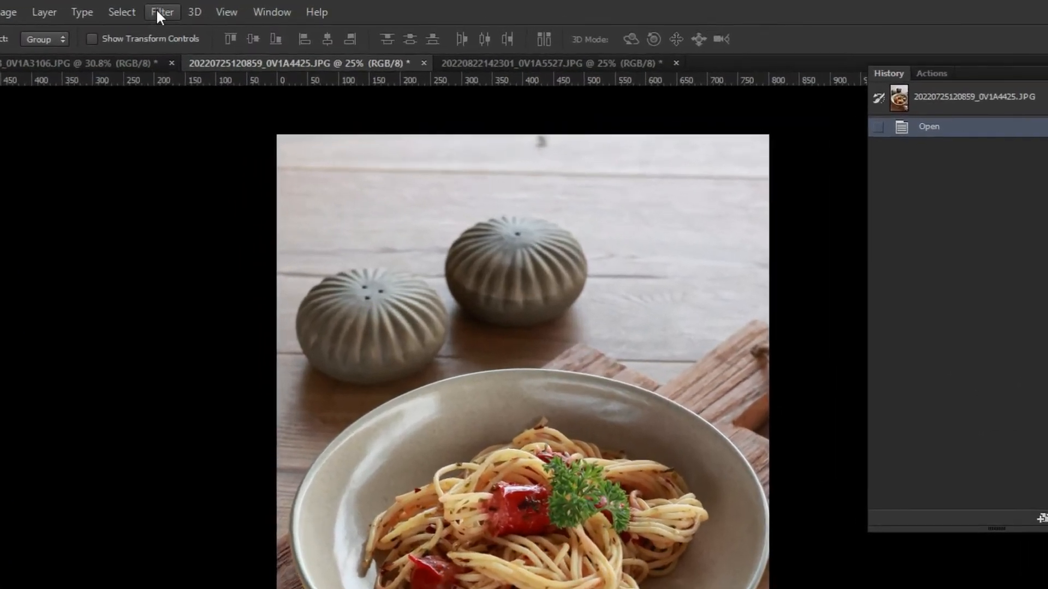
left_click(208, 7)
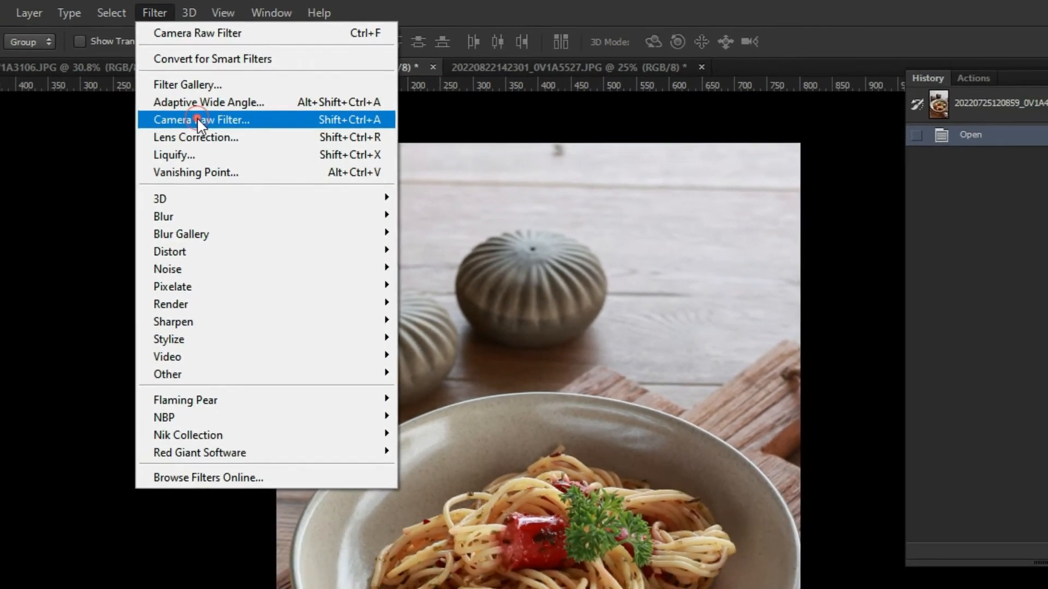
left_click(178, 147)
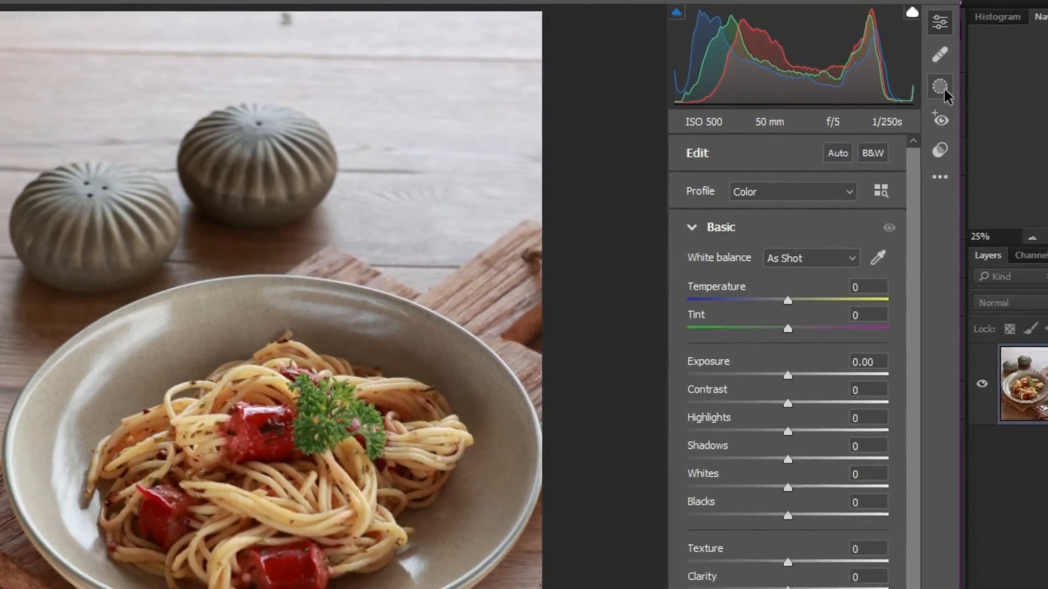
left_click(926, 89)
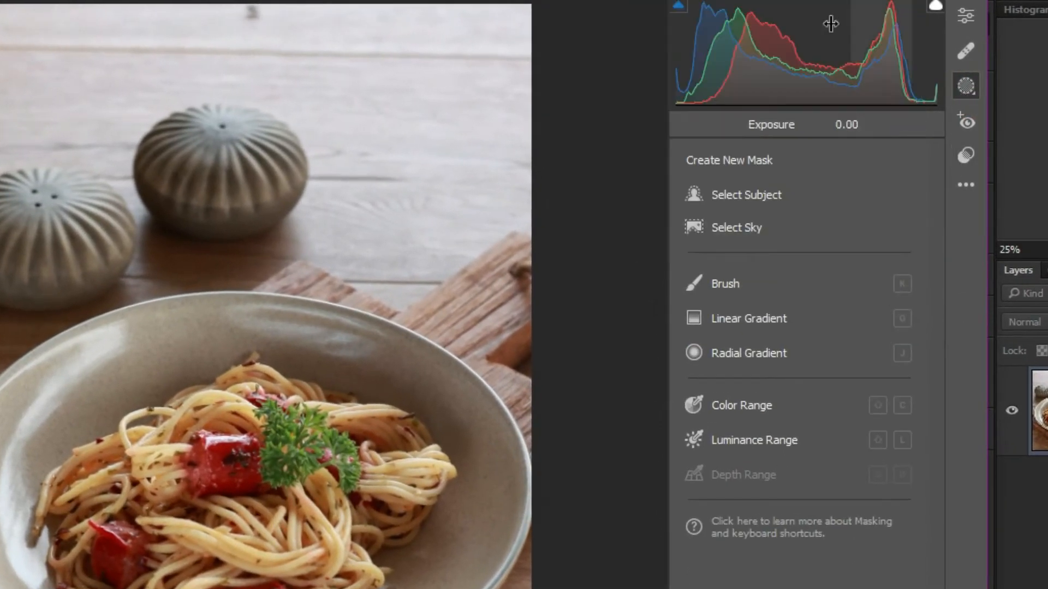
left_click(725, 284)
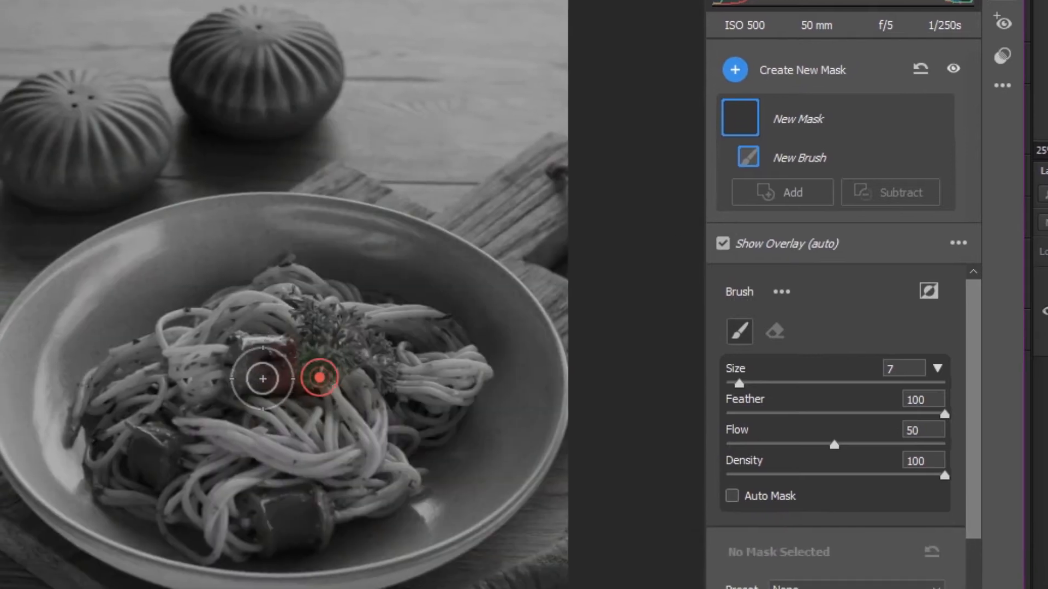
Paint the brush mask over all the spaghetti, sausage pieces and parsley in the bowl, using brush size 7
mouse_move(262, 379)
left_mouse_down()
mouse_move(236, 361)
mouse_move(232, 452)
mouse_move(199, 423)
mouse_move(187, 381)
left_mouse_up()
mouse_move(222, 285)
left_mouse_down()
mouse_move(140, 300)
mouse_move(218, 246)
mouse_move(153, 285)
mouse_move(136, 327)
mouse_move(211, 398)
mouse_move(229, 386)
mouse_move(308, 424)
mouse_move(289, 417)
mouse_move(412, 369)
mouse_move(402, 391)
left_mouse_up()
mouse_move(400, 309)
left_mouse_down()
mouse_move(472, 270)
mouse_move(424, 338)
mouse_move(456, 320)
mouse_move(477, 287)
mouse_move(462, 323)
left_mouse_up()
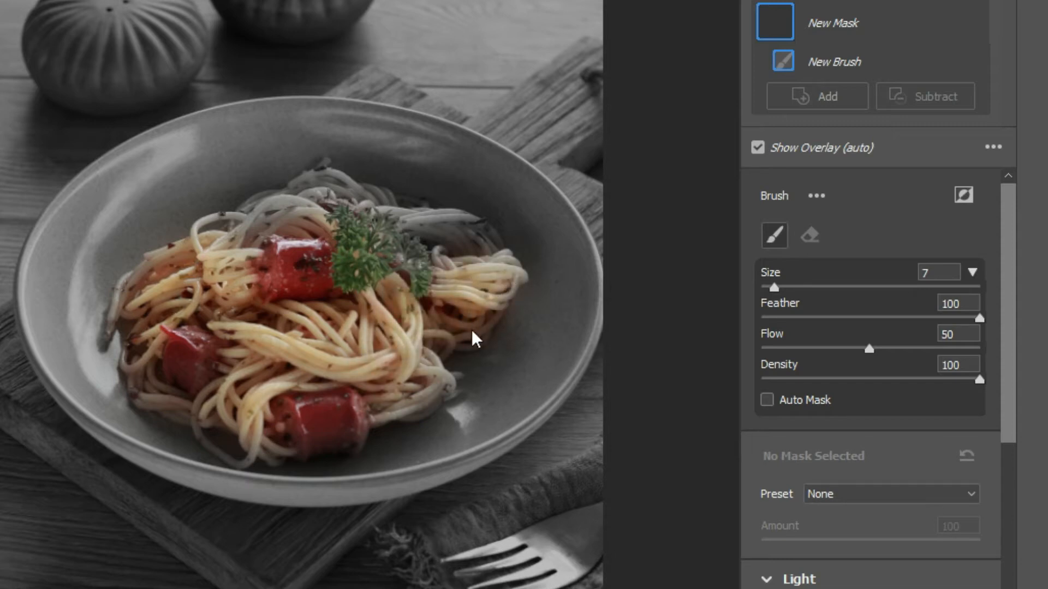
mouse_move(482, 248)
left_mouse_down()
mouse_move(455, 224)
mouse_move(386, 224)
mouse_move(453, 223)
mouse_move(486, 249)
mouse_move(391, 236)
mouse_move(449, 271)
mouse_move(404, 220)
left_mouse_up()
mouse_move(339, 189)
left_mouse_down()
mouse_move(305, 183)
mouse_move(263, 220)
left_mouse_up()
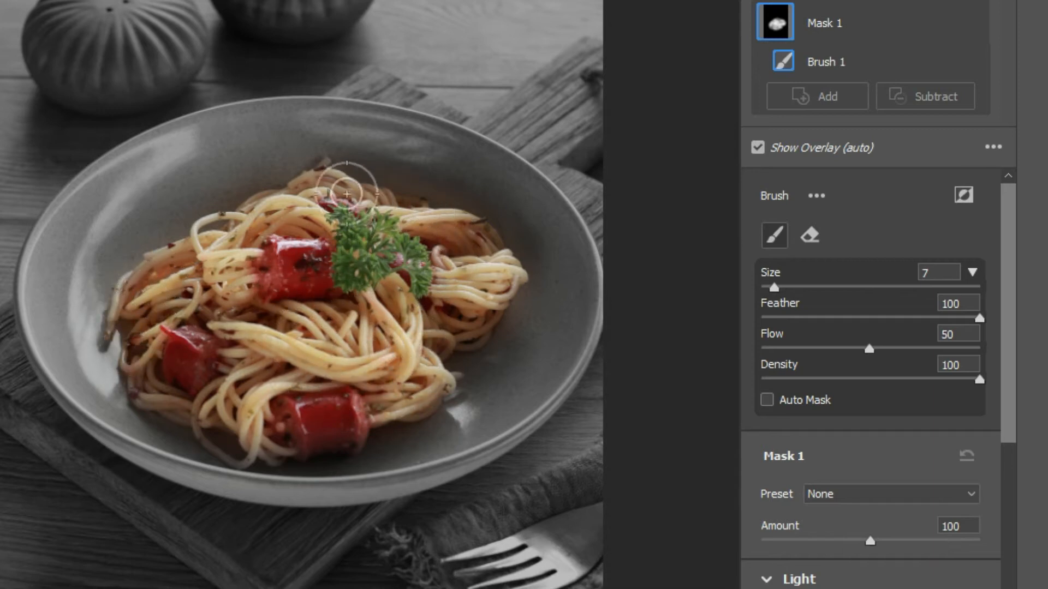
mouse_move(346, 194)
left_mouse_down()
mouse_move(171, 277)
mouse_move(273, 334)
mouse_move(385, 270)
mouse_move(406, 371)
mouse_move(401, 358)
mouse_move(469, 345)
left_mouse_up()
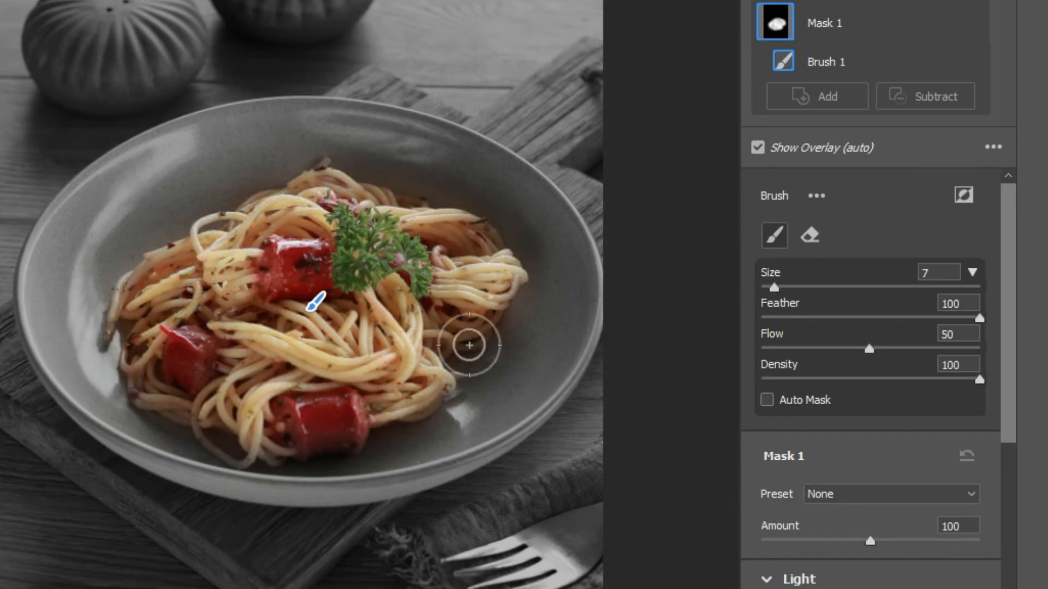
Adjust the mask's light: Contrast +45, Highlights -50, Shadows +66, Whites +36 and Blacks -15
scroll(971, 438, "down", 6)
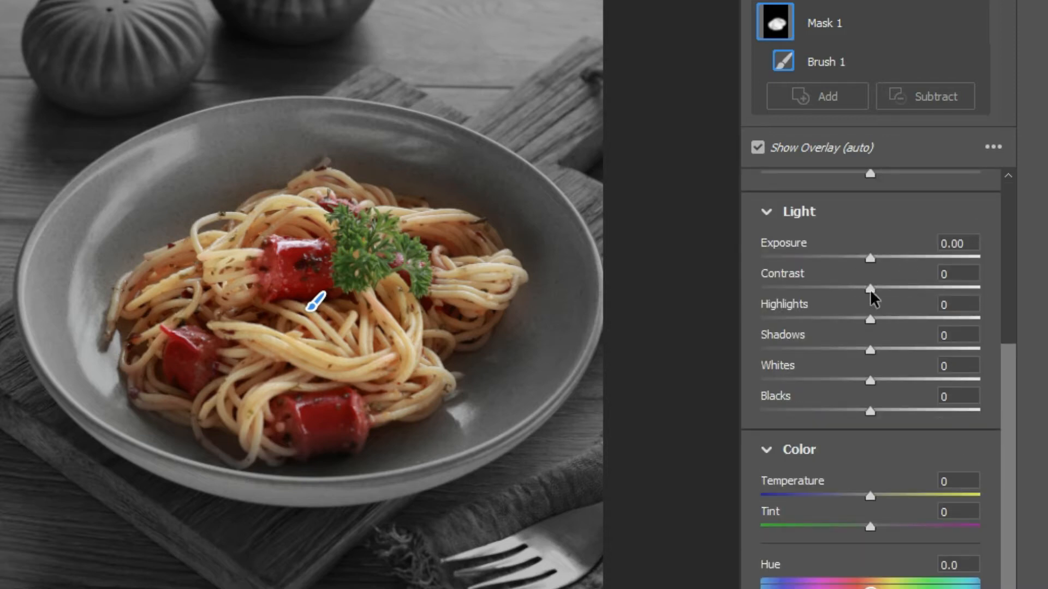
mouse_move(871, 293)
left_mouse_down()
mouse_move(903, 303)
mouse_move(806, 295)
mouse_move(978, 297)
mouse_move(829, 309)
mouse_move(860, 327)
mouse_move(816, 318)
left_mouse_up()
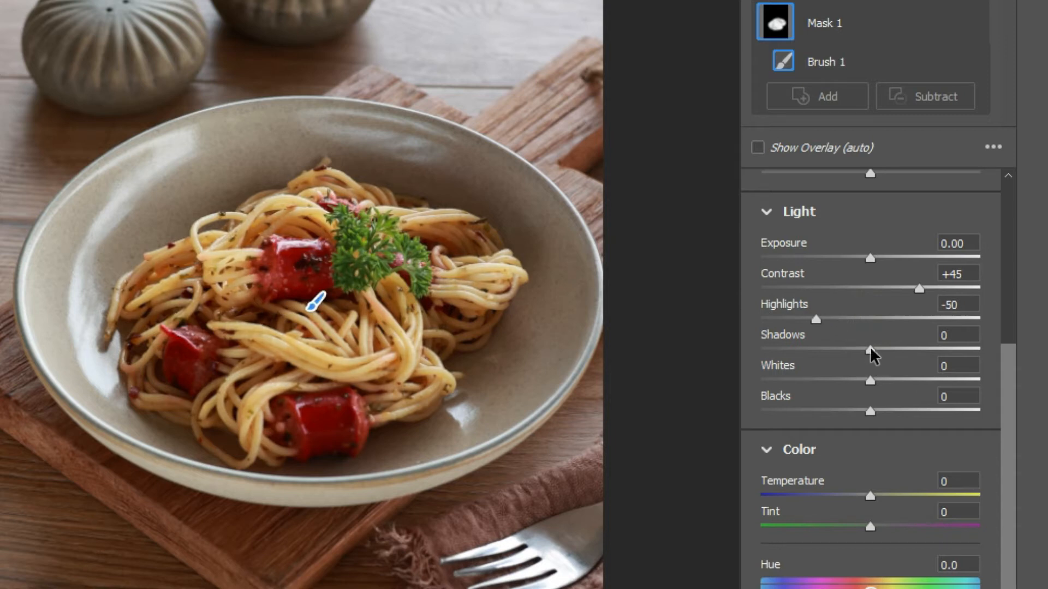
left_click_drag(870, 349, 952, 363)
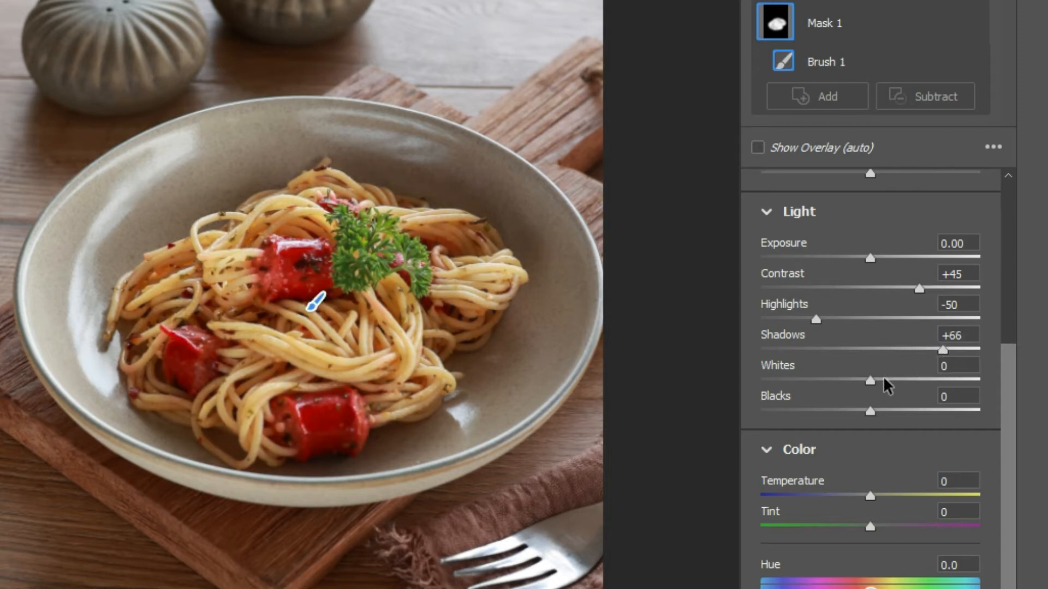
left_click_drag(872, 381, 893, 382)
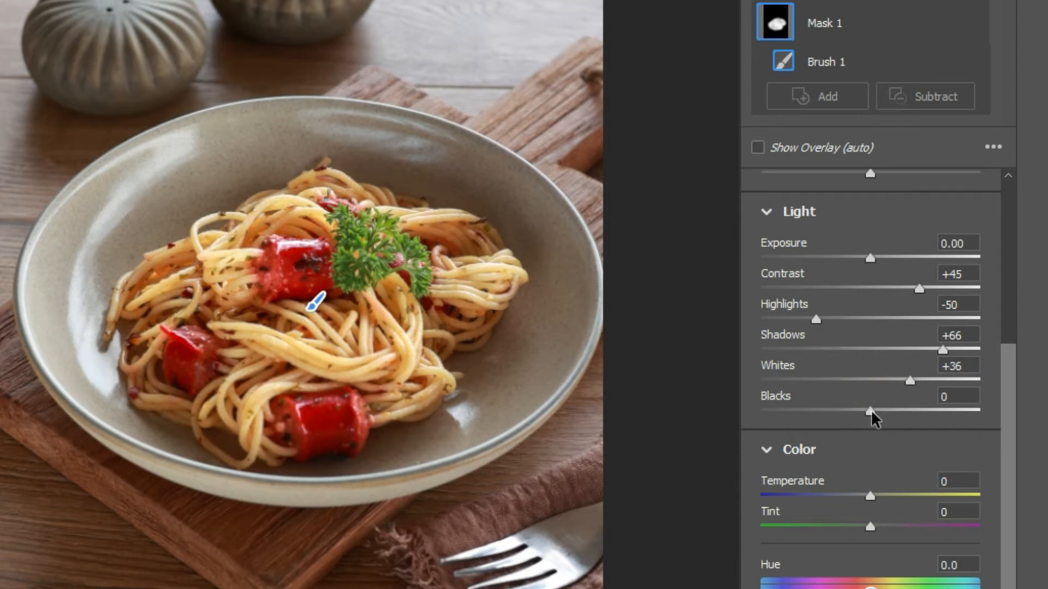
left_click_drag(871, 412, 857, 410)
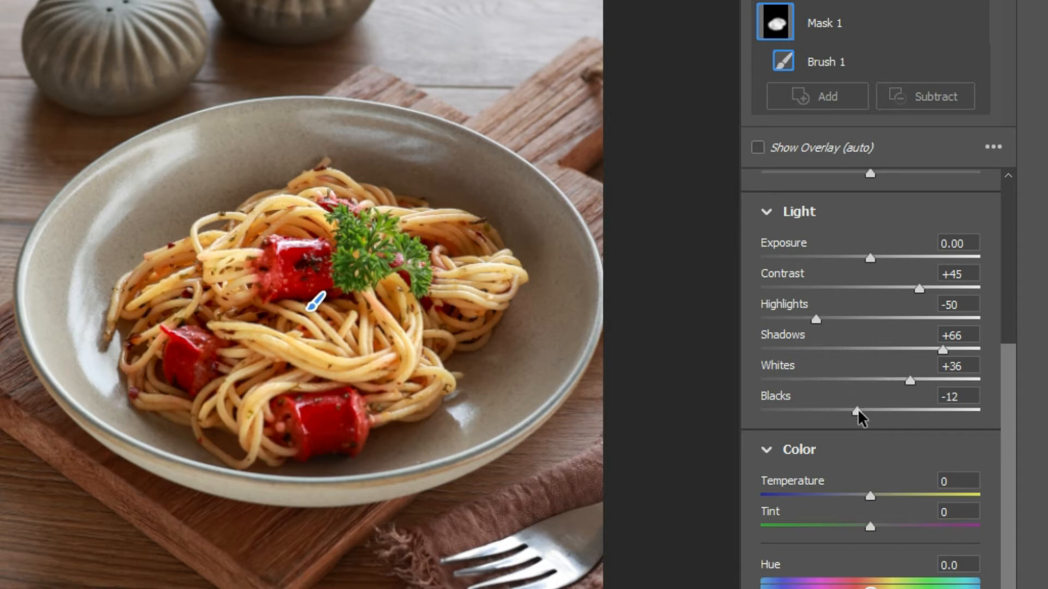
left_click_drag(858, 410, 855, 409)
Set the mask's Saturation to +11, Texture to +19, Clarity to +21 and Sharpness to +12
scroll(873, 349, "down", 3)
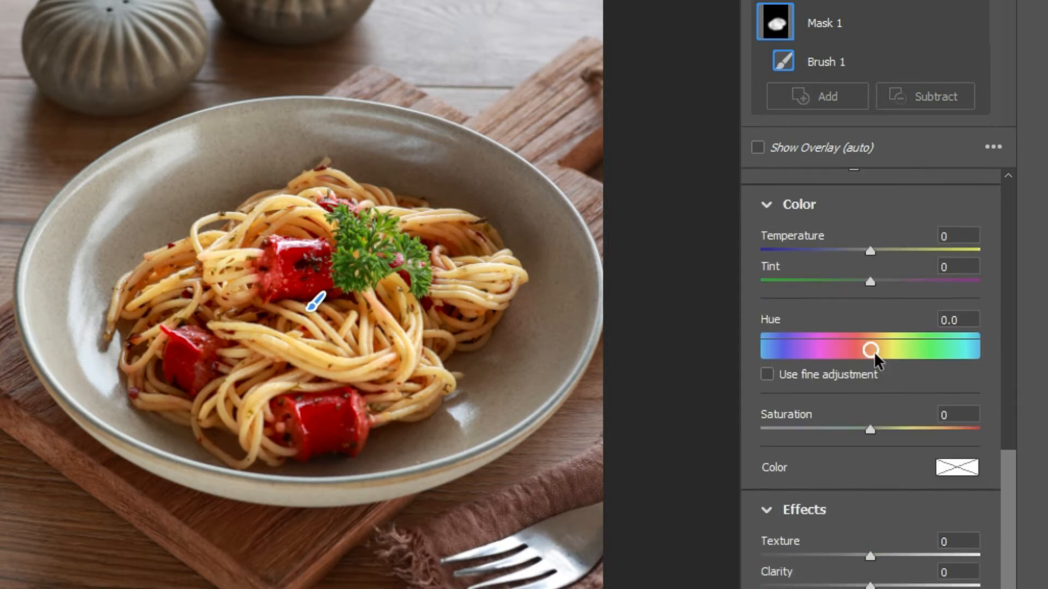
scroll(884, 277, "up", 3)
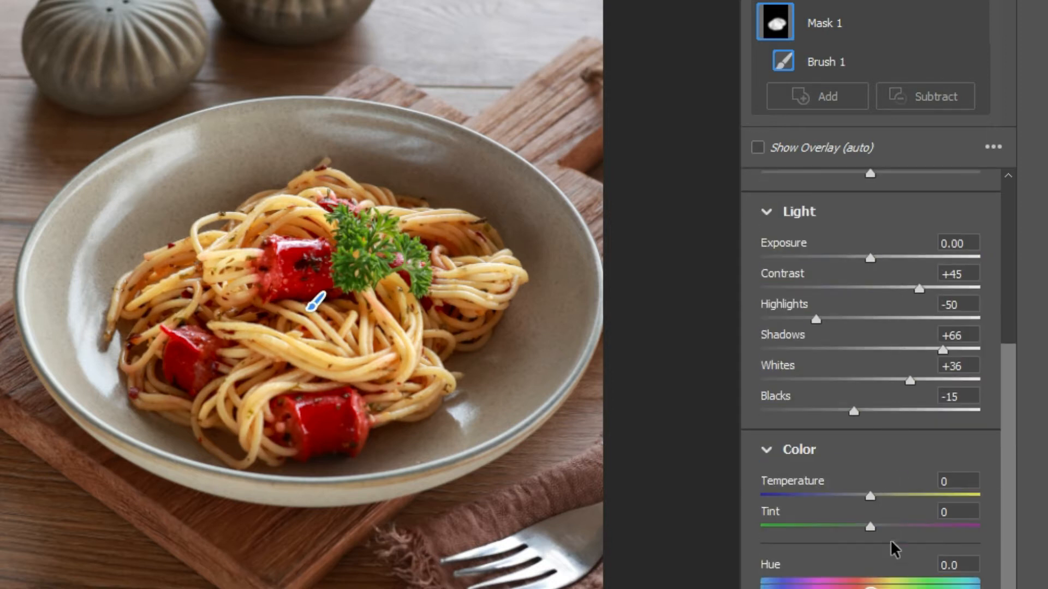
scroll(904, 548, "down", 2)
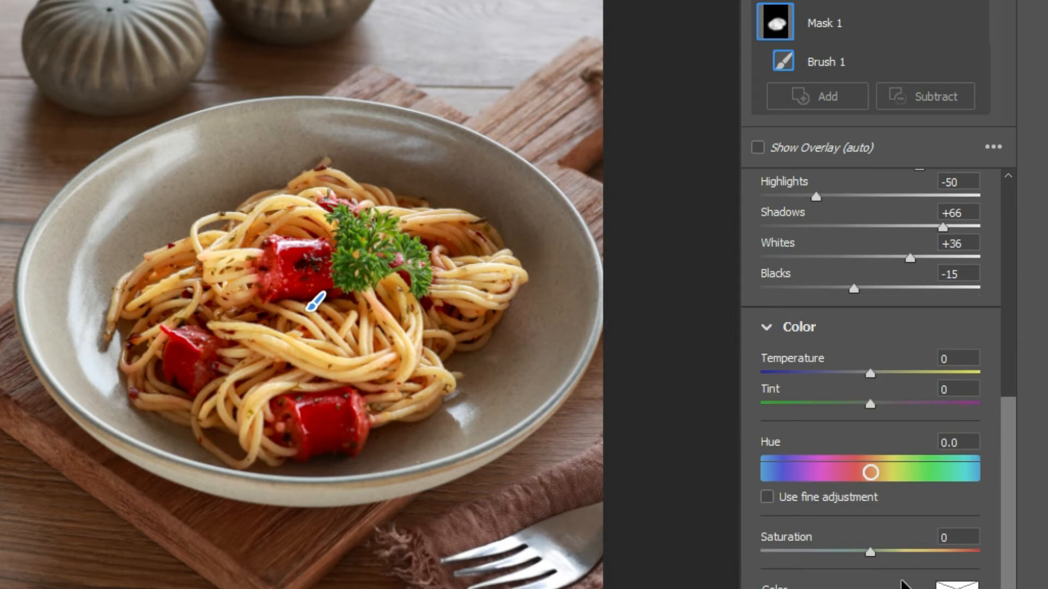
left_click_drag(870, 553, 874, 554)
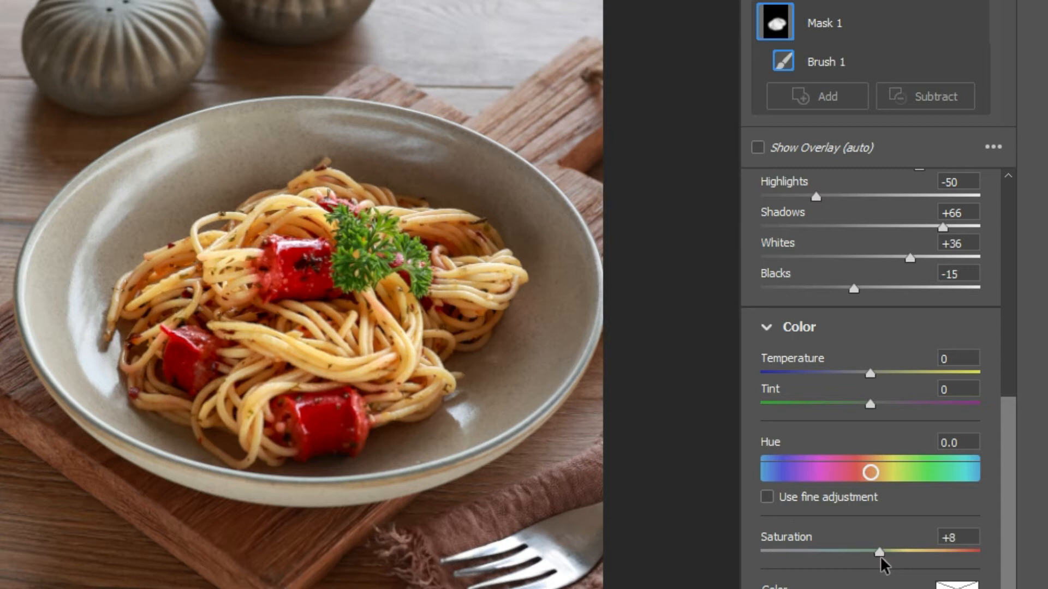
scroll(884, 545, "down", 4)
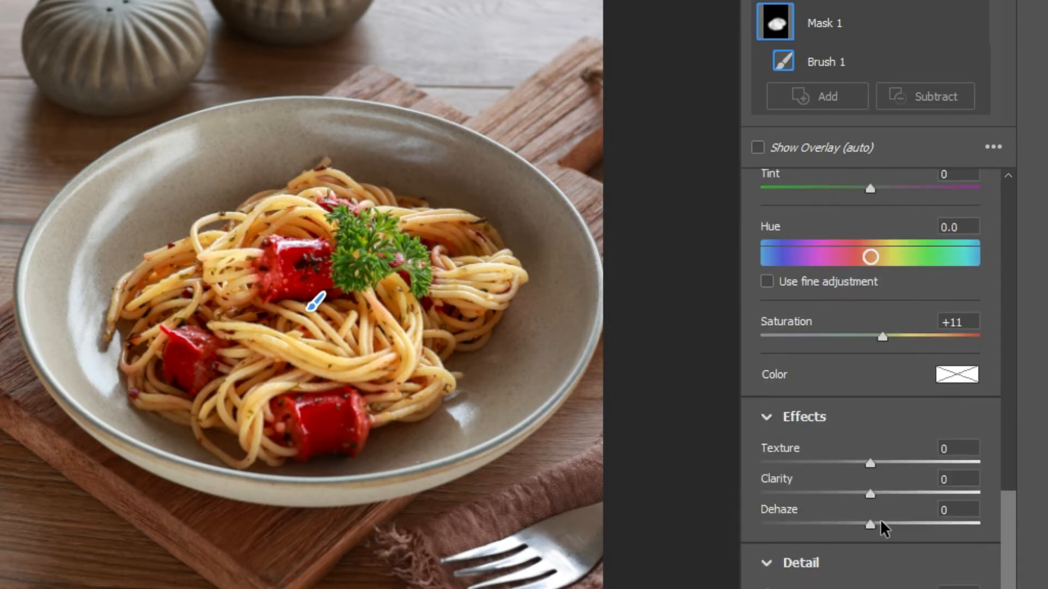
left_click_drag(873, 468, 895, 500)
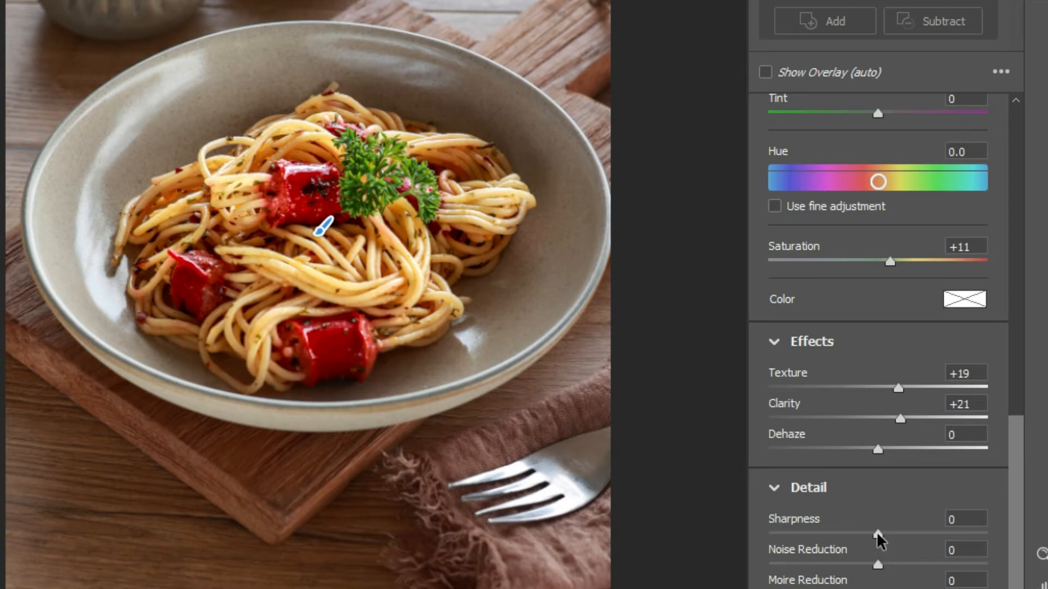
left_click_drag(878, 536, 891, 541)
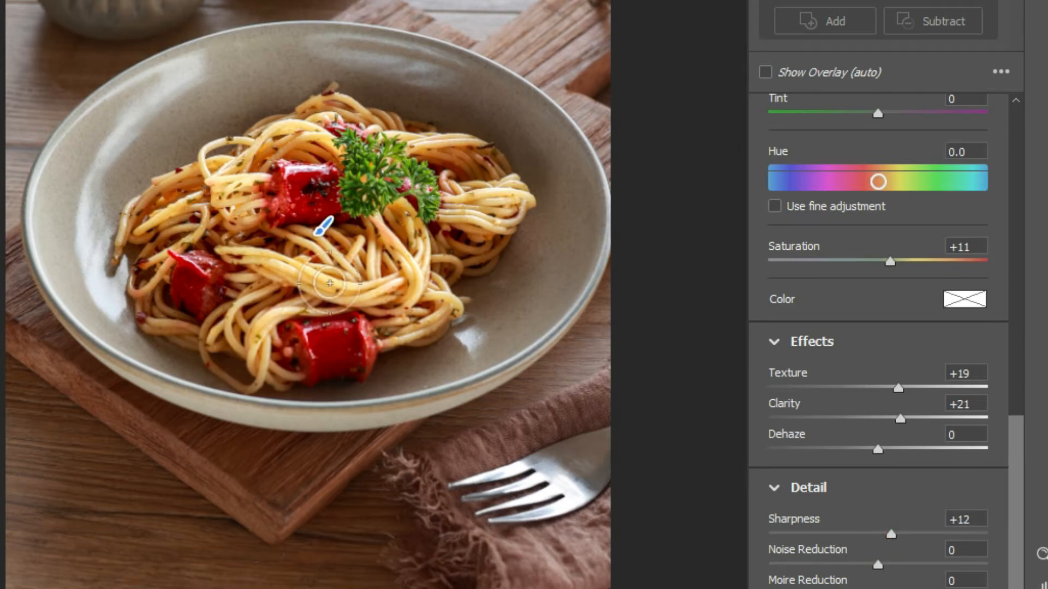
Set the mask's Highlights to -24 and Exposure to +0.30, and apply the Camera Raw Filter to the photo
scroll(891, 394, "up", 10)
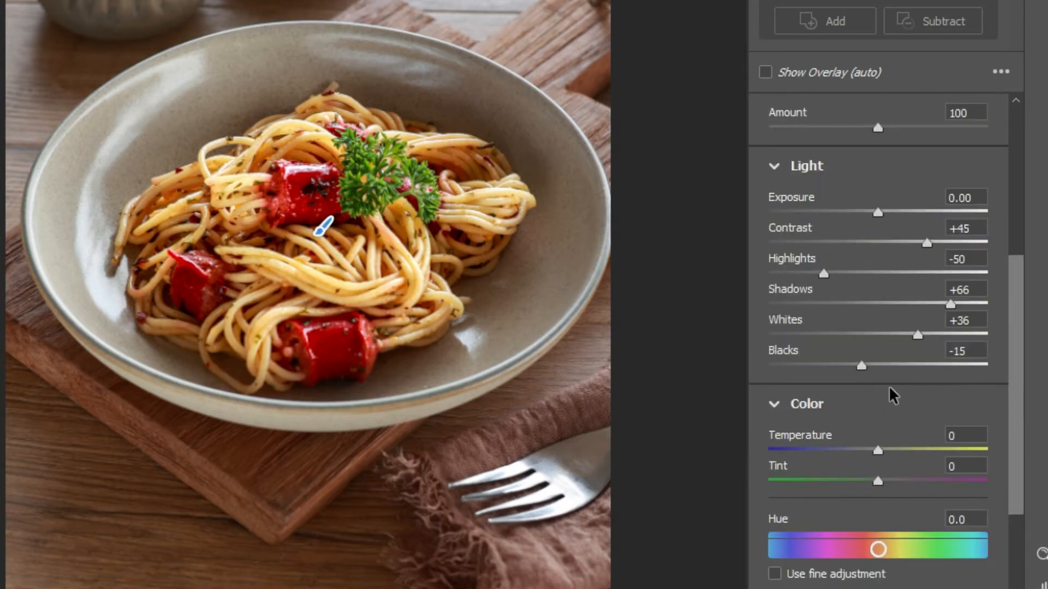
scroll(891, 394, "down", 2)
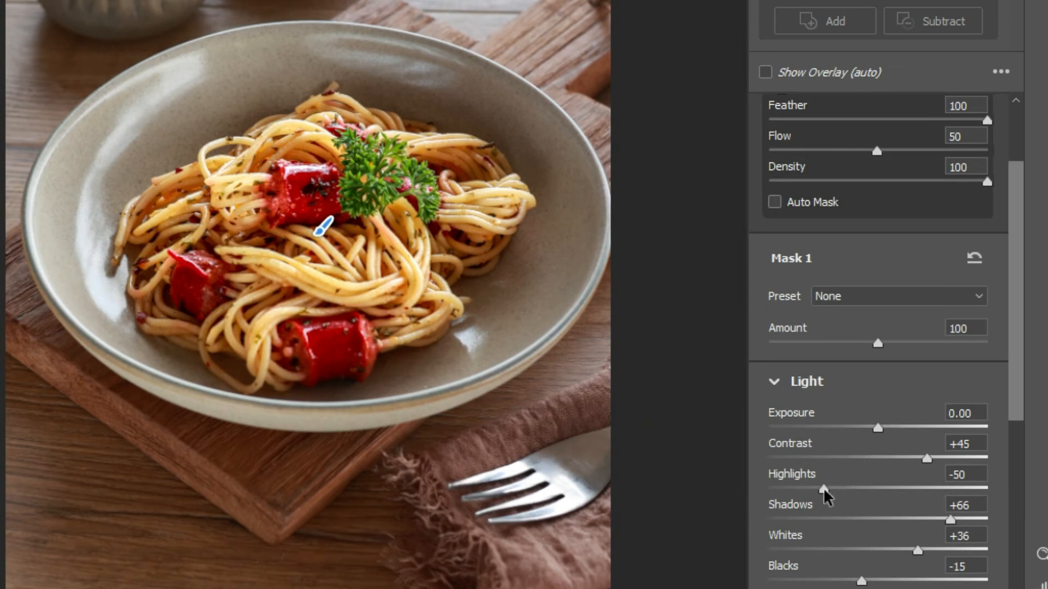
left_click_drag(823, 488, 852, 490)
left_click_drag(877, 428, 883, 430)
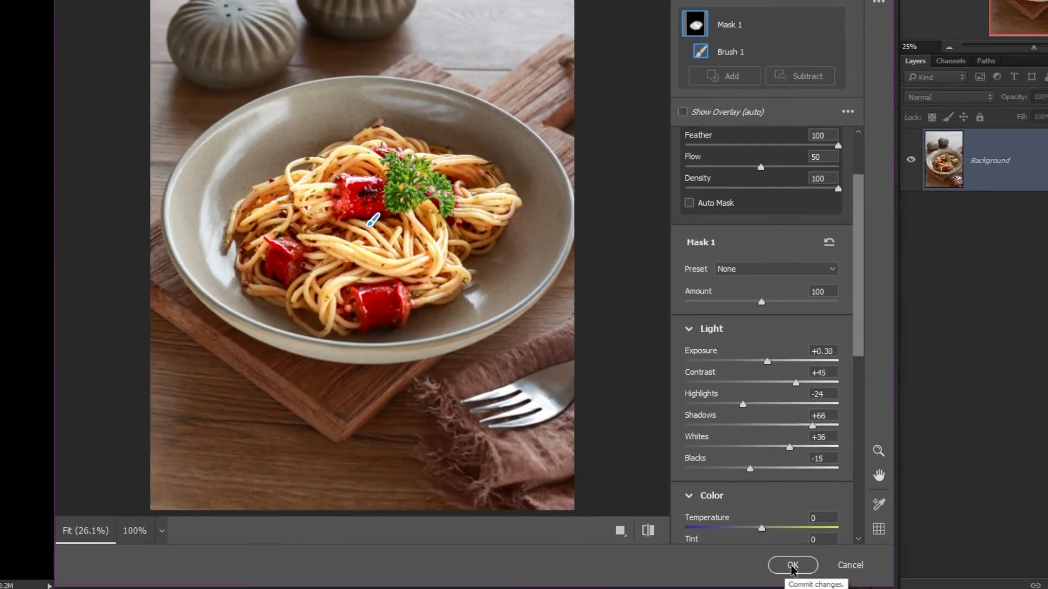
left_click(792, 566)
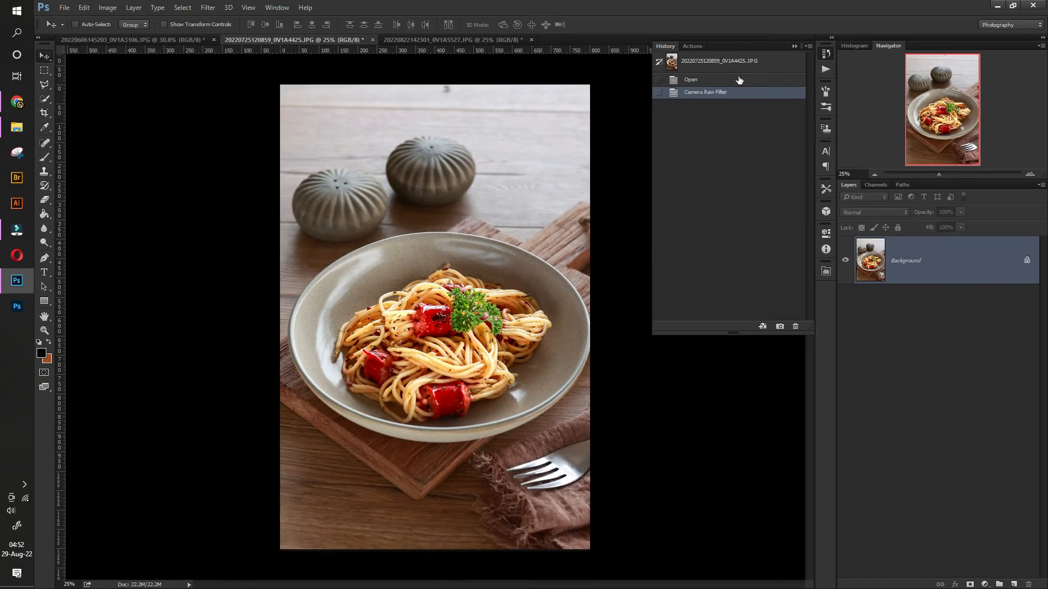
Compare the spaghetti and sausage photo before and after the Camera Raw Filter using its history states, both in full and close up
left_click(702, 81)
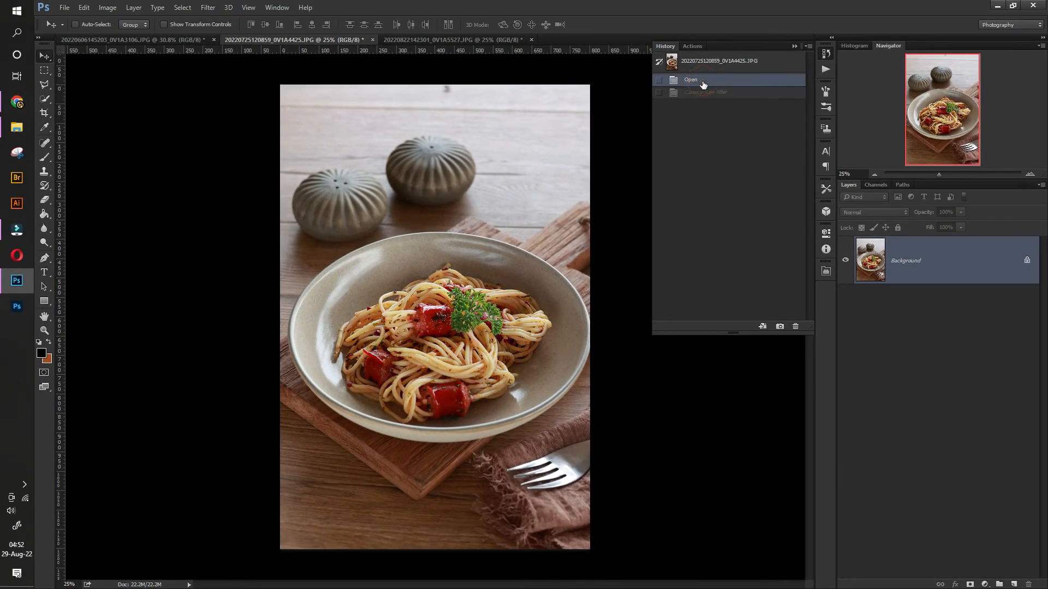
left_click(709, 92)
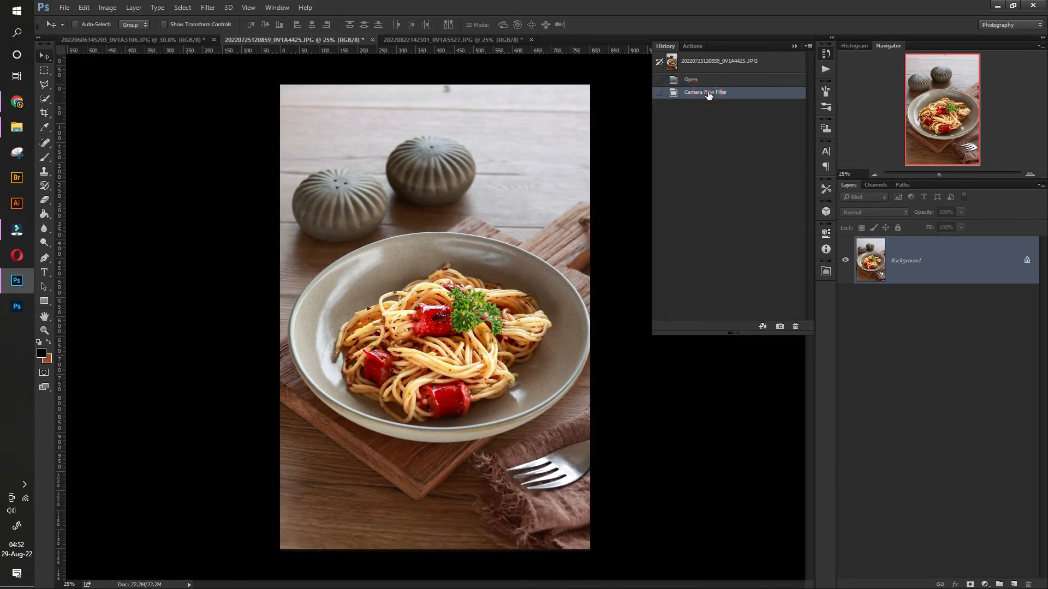
left_click(707, 82)
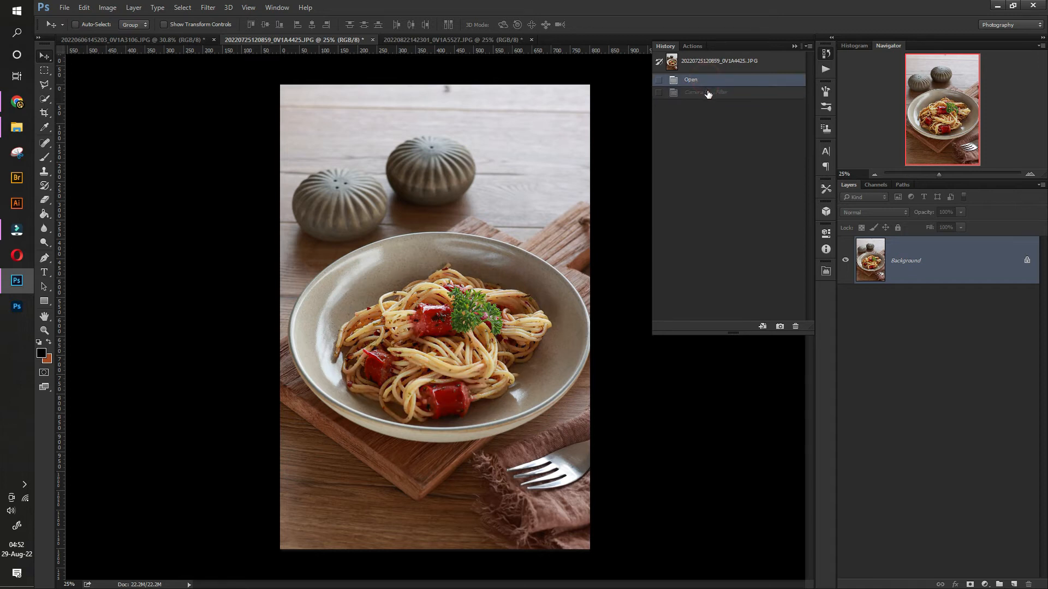
left_click(708, 93)
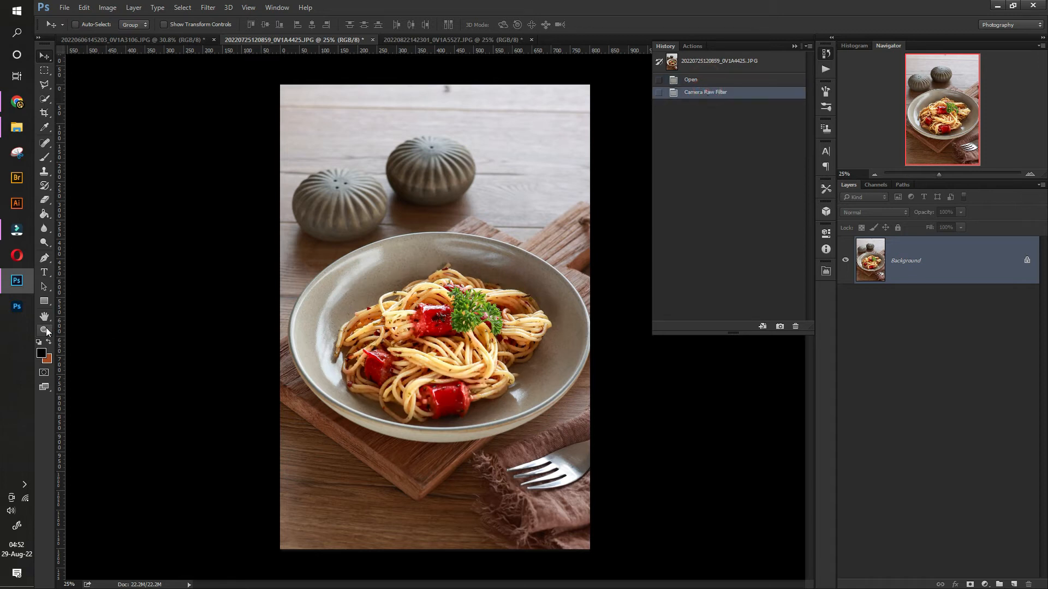
left_click(45, 329)
left_click_drag(473, 347, 509, 356)
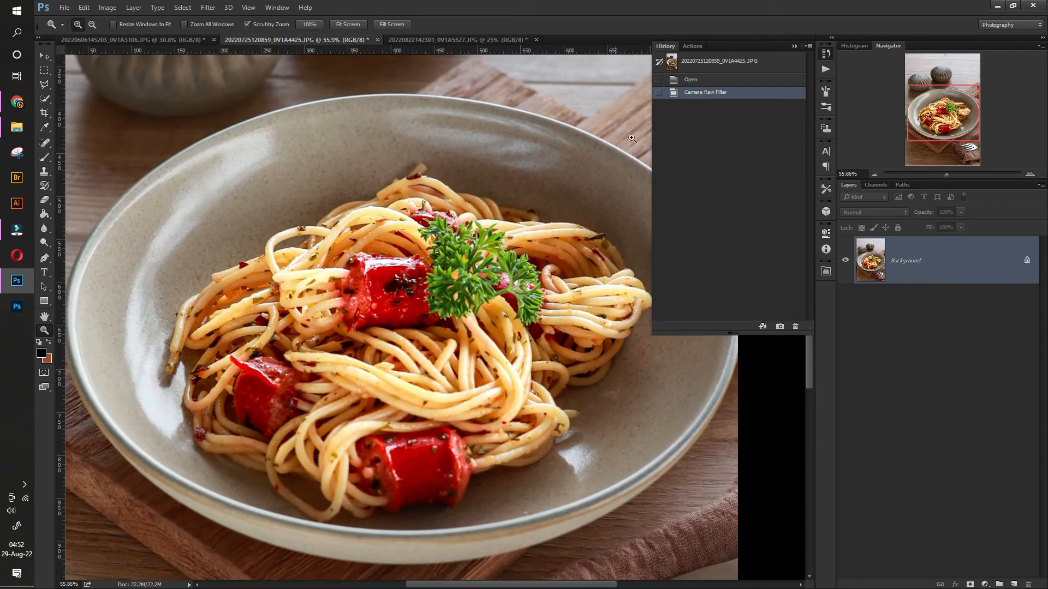
left_click(707, 80)
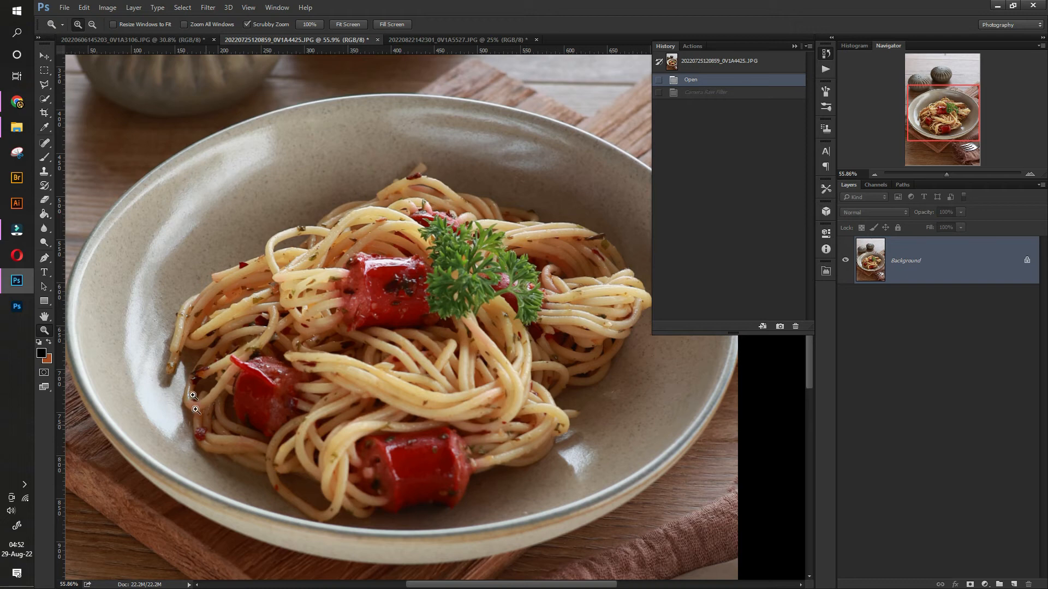
left_click(707, 93)
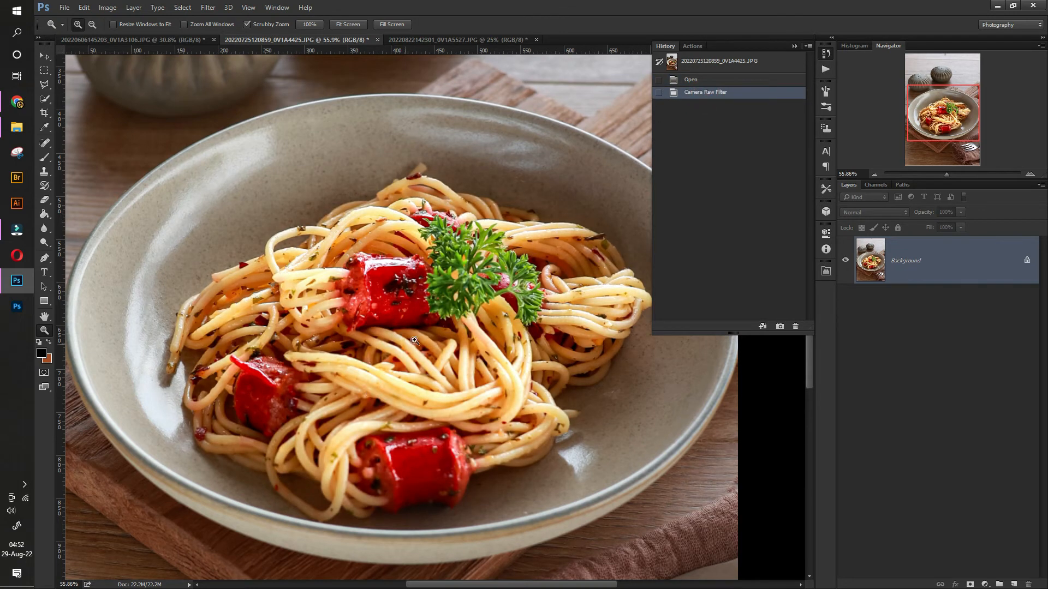
left_click_drag(509, 311, 497, 294)
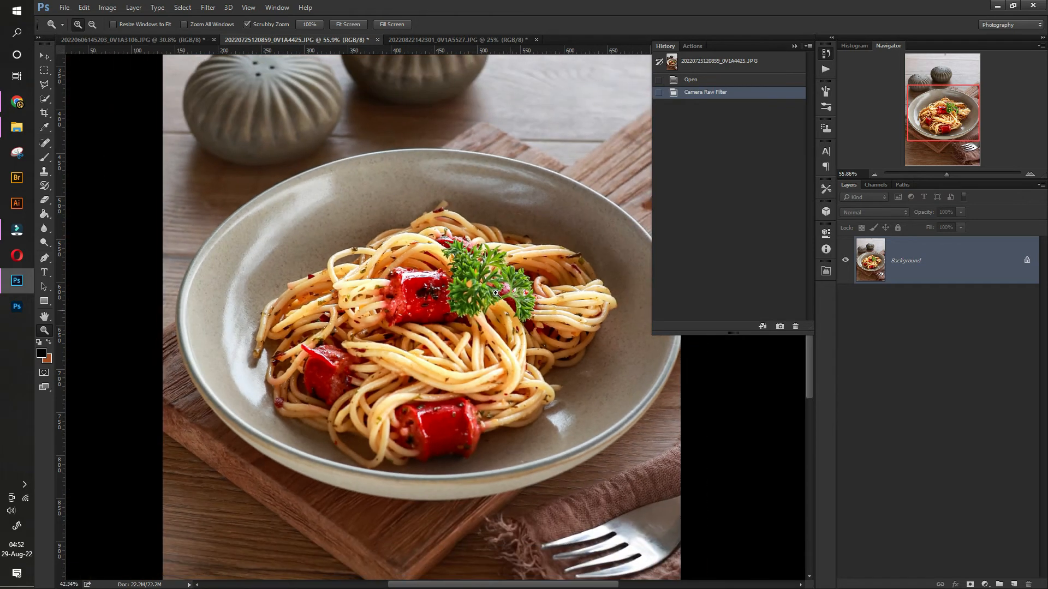
left_click(701, 81)
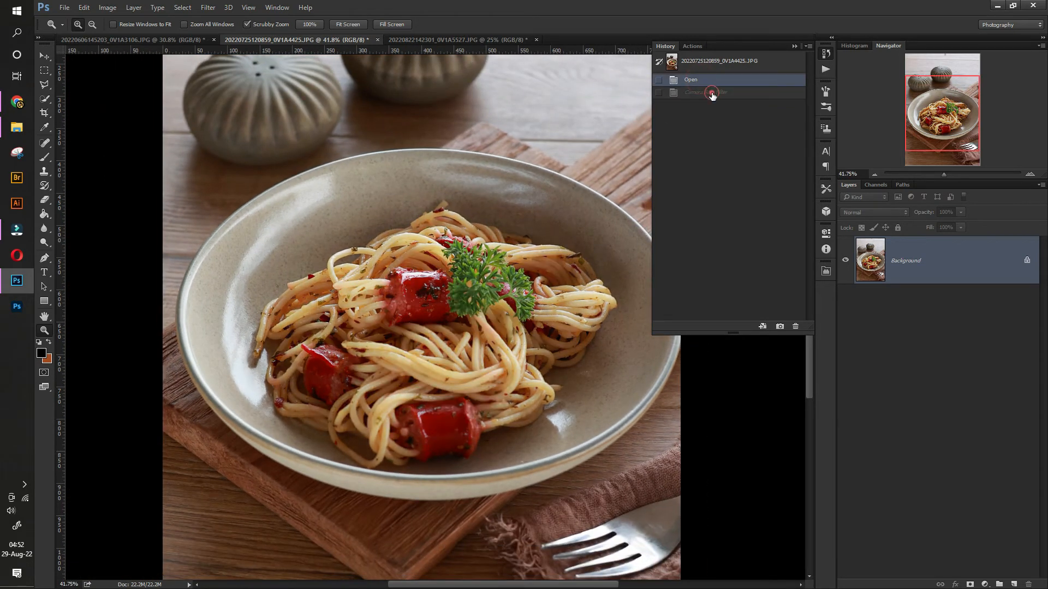
left_click(712, 93)
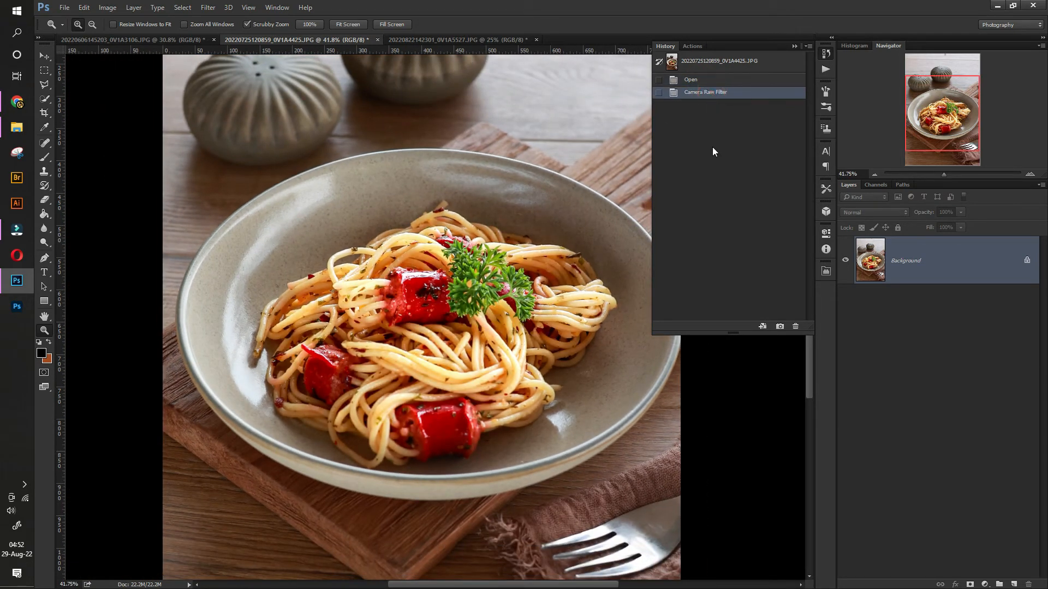
left_click(473, 42)
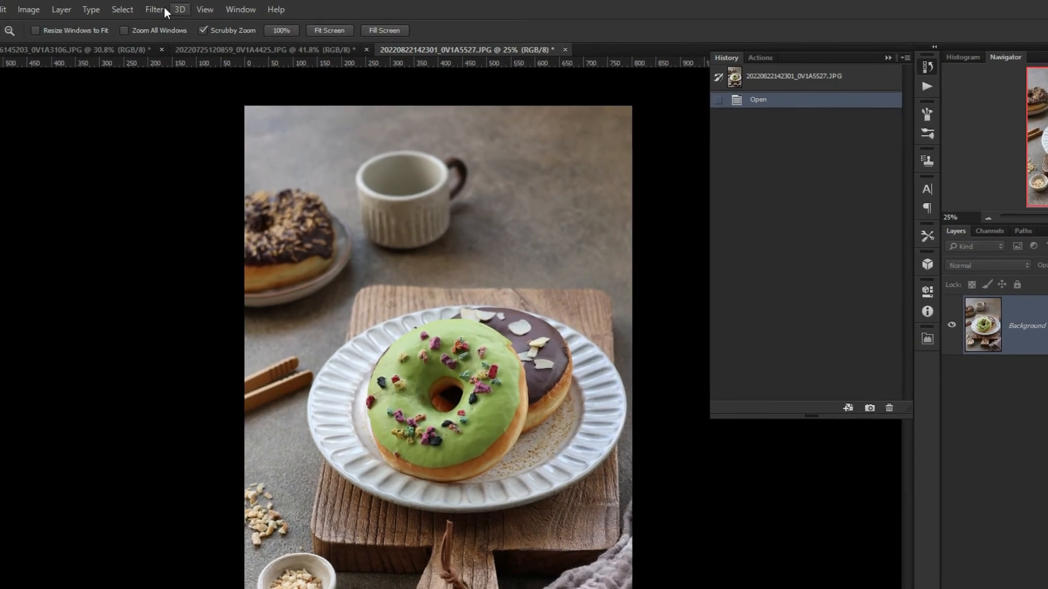
left_click(208, 8)
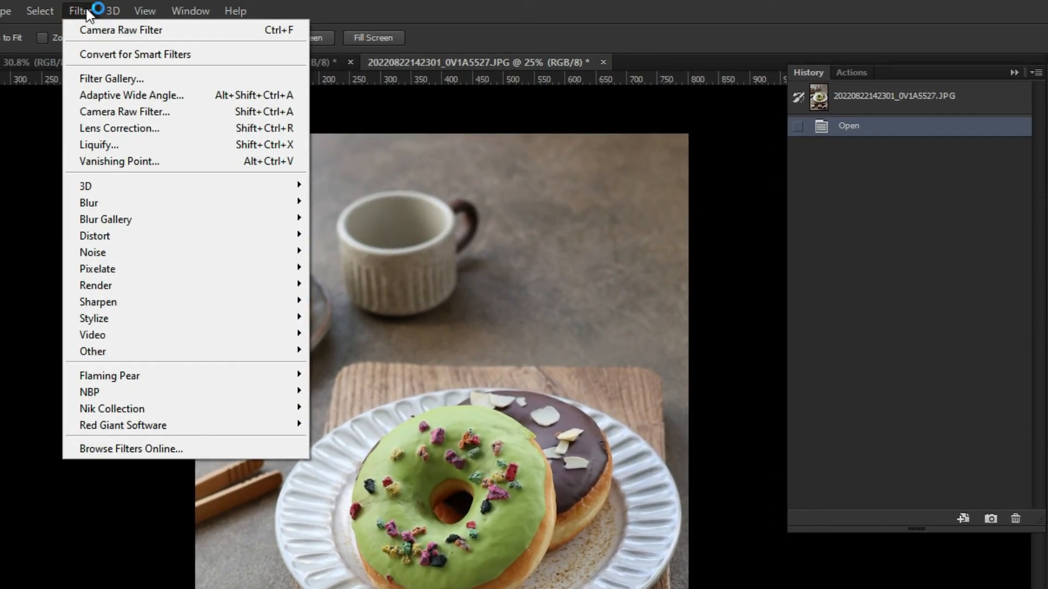
left_click(96, 116)
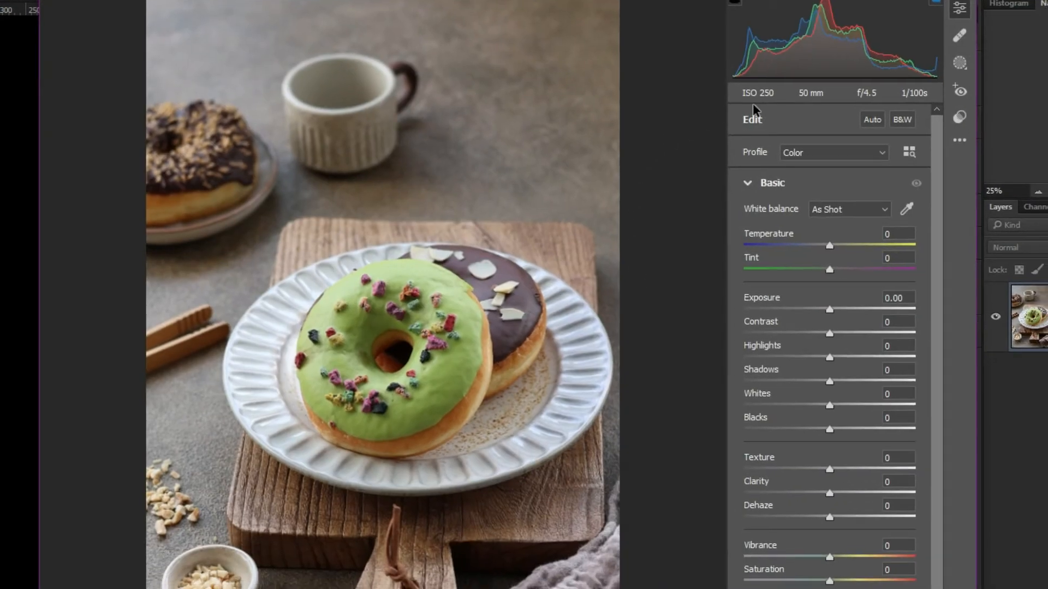
left_click(959, 64)
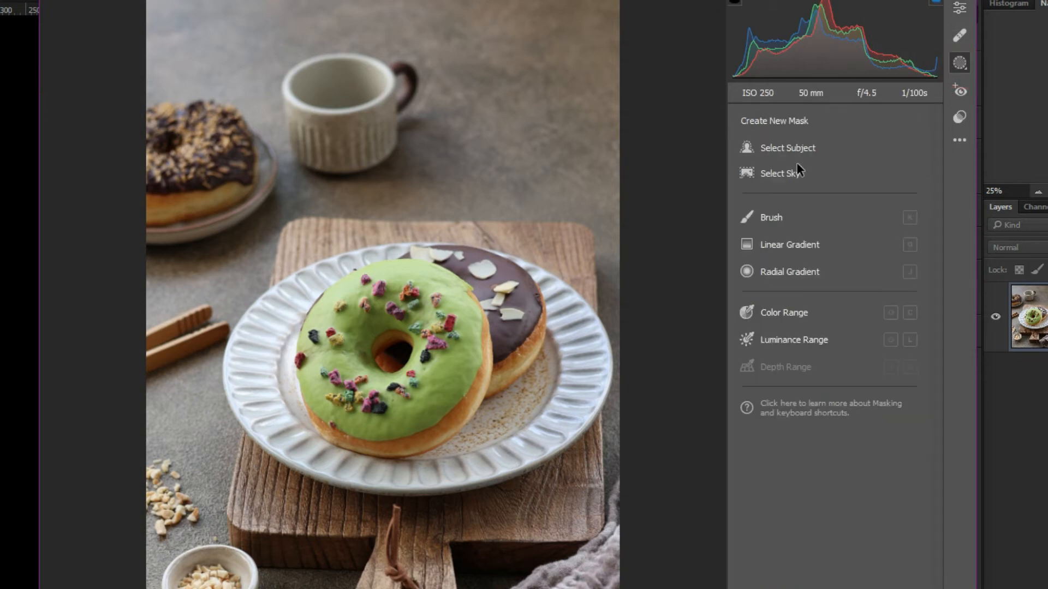
left_click(779, 217)
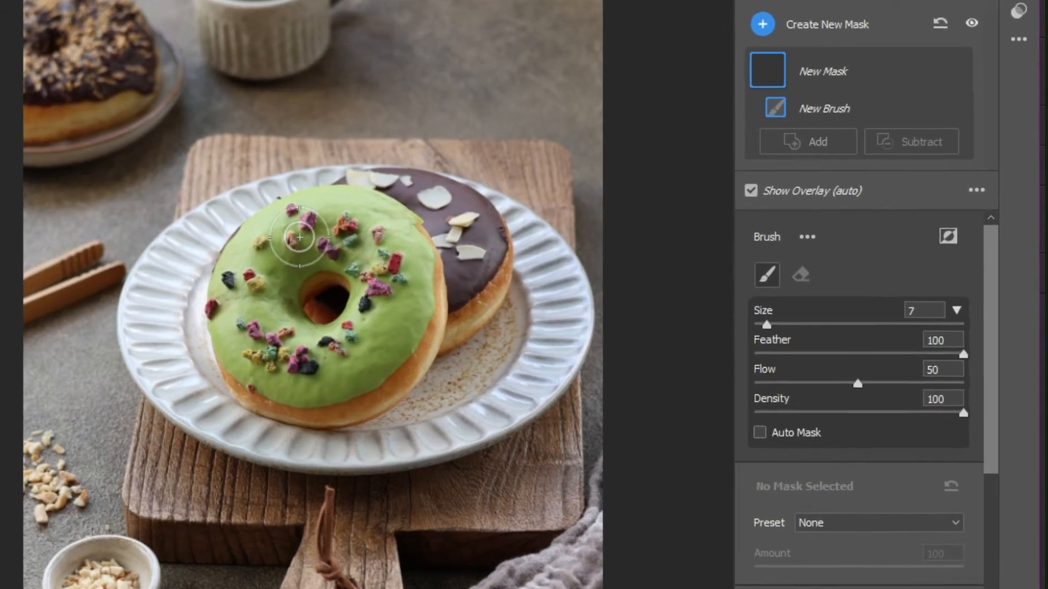
Paint the brush mask over the green donut and the chocolate donut behind it, with brush size 7, Feather 100 and Flow 50
left_click_drag(353, 275, 319, 303)
mouse_move(228, 235)
left_mouse_down()
mouse_move(203, 295)
mouse_move(272, 311)
mouse_move(334, 232)
mouse_move(269, 191)
mouse_move(221, 261)
mouse_move(321, 221)
mouse_move(287, 169)
mouse_move(211, 184)
mouse_move(177, 231)
mouse_move(175, 284)
mouse_move(172, 218)
mouse_move(191, 185)
mouse_move(168, 306)
mouse_move(183, 341)
mouse_move(254, 339)
mouse_move(296, 320)
mouse_move(275, 348)
mouse_move(191, 322)
mouse_move(220, 362)
mouse_move(332, 327)
mouse_move(366, 210)
mouse_move(280, 174)
mouse_move(218, 193)
mouse_move(226, 170)
mouse_move(285, 150)
mouse_move(352, 175)
mouse_move(302, 143)
mouse_move(241, 151)
mouse_move(168, 213)
mouse_move(153, 267)
mouse_move(168, 306)
mouse_move(257, 332)
mouse_move(327, 210)
mouse_move(235, 255)
left_mouse_up()
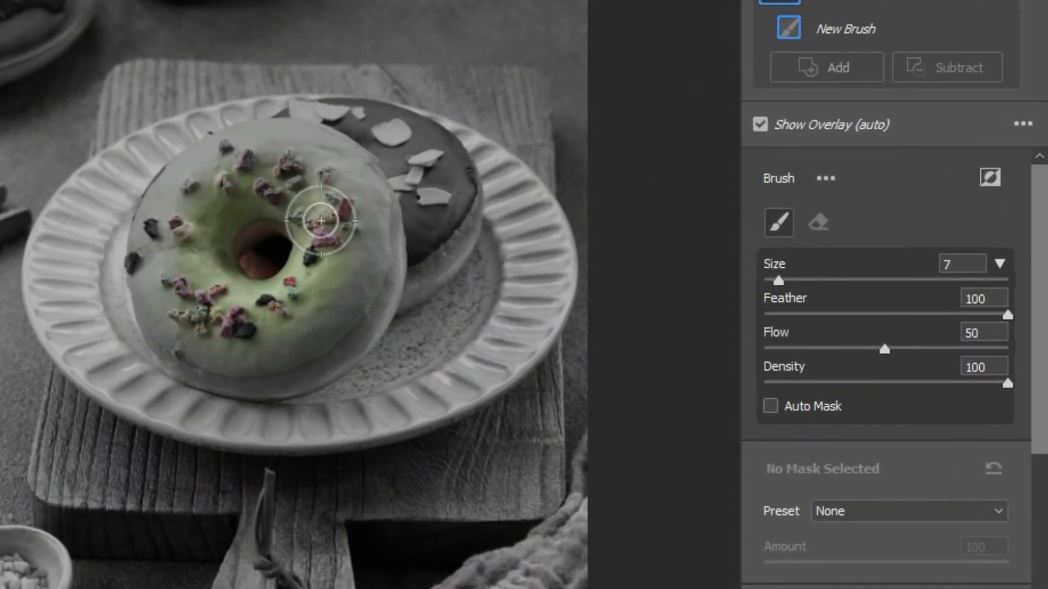
mouse_move(377, 250)
left_mouse_down()
mouse_move(391, 199)
mouse_move(388, 261)
mouse_move(371, 281)
mouse_move(422, 239)
mouse_move(439, 210)
mouse_move(391, 280)
mouse_move(447, 233)
mouse_move(445, 171)
mouse_move(422, 148)
mouse_move(371, 135)
mouse_move(294, 134)
mouse_move(394, 134)
mouse_move(444, 184)
mouse_move(405, 274)
mouse_move(443, 186)
mouse_move(429, 249)
mouse_move(350, 296)
mouse_move(442, 213)
mouse_move(299, 356)
mouse_move(231, 362)
mouse_move(179, 297)
mouse_move(203, 203)
mouse_move(279, 162)
mouse_move(366, 142)
mouse_move(314, 135)
mouse_move(397, 133)
mouse_move(454, 182)
mouse_move(338, 328)
mouse_move(248, 357)
mouse_move(191, 342)
mouse_move(164, 281)
mouse_move(217, 192)
mouse_move(337, 167)
mouse_move(330, 249)
mouse_move(360, 225)
mouse_move(361, 250)
mouse_move(338, 241)
mouse_move(346, 190)
left_mouse_up()
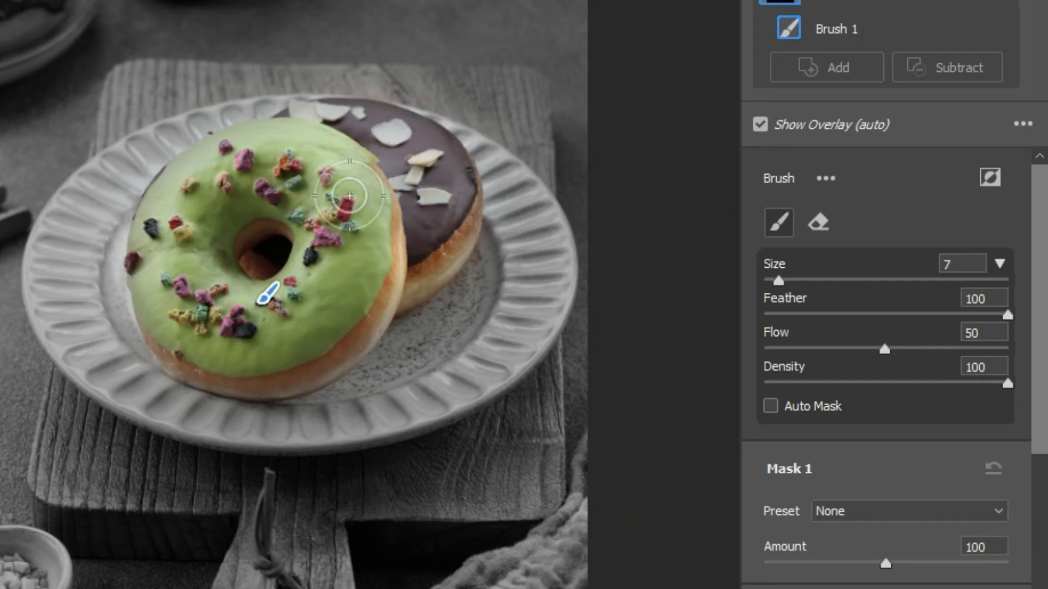
Adjust the donut mask's light: Contrast +32, Highlights -27, Shadows +41, Whites +48 and Blacks -7
scroll(847, 416, "down", 5)
scroll(852, 382, "down", 3)
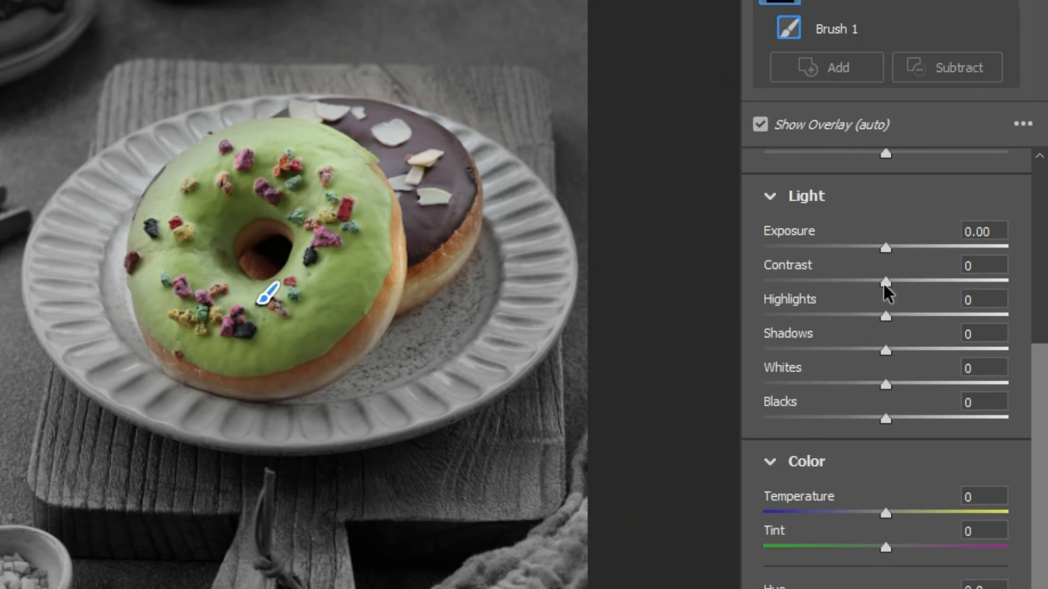
mouse_move(885, 283)
left_mouse_down()
mouse_move(903, 283)
mouse_move(861, 284)
mouse_move(891, 284)
left_mouse_up()
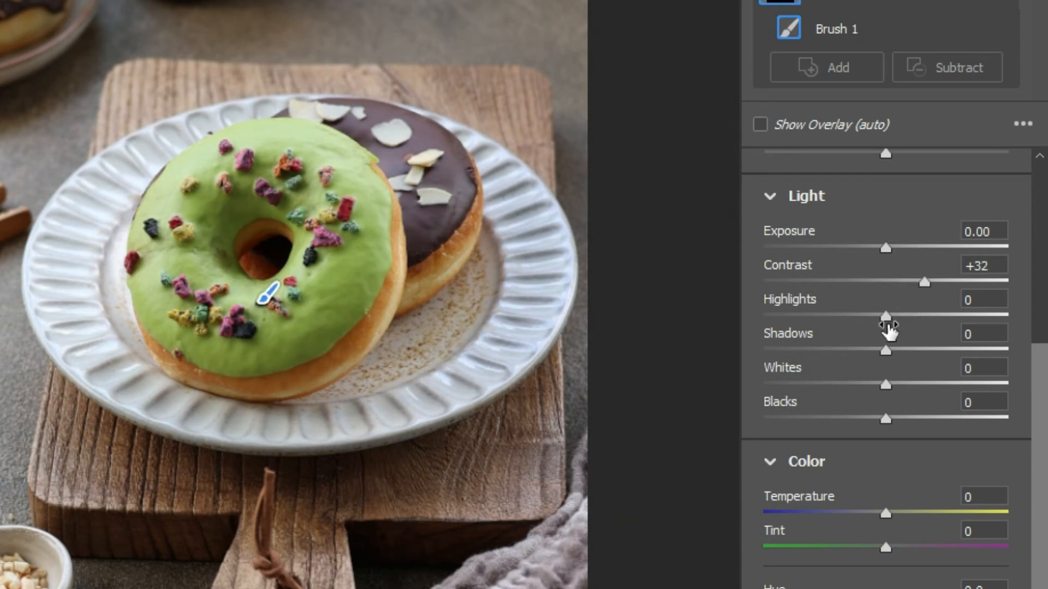
left_click_drag(886, 316, 858, 315)
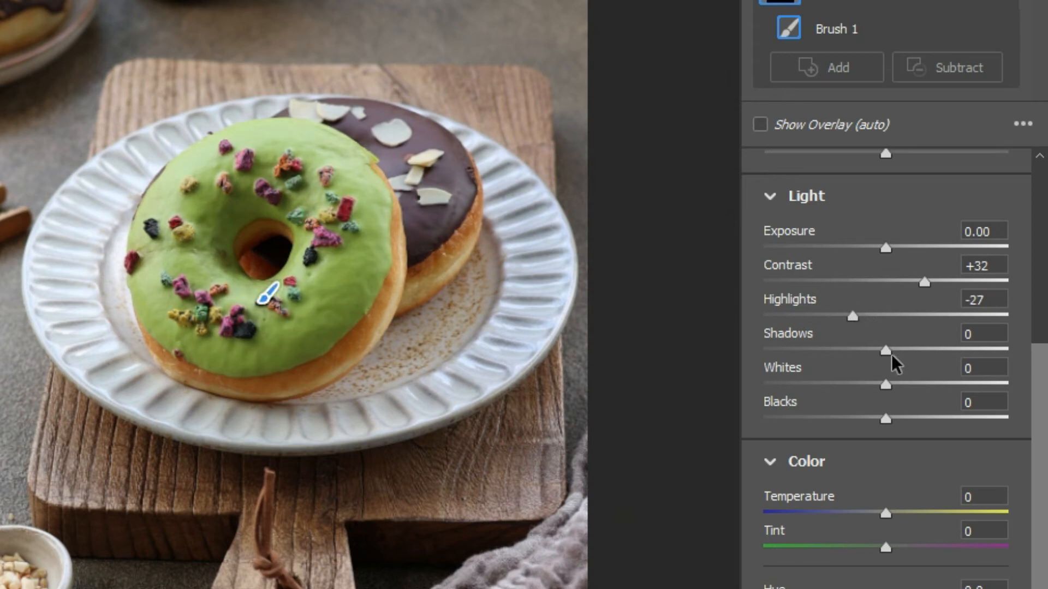
mouse_move(884, 351)
left_mouse_down()
mouse_move(918, 350)
mouse_move(897, 349)
left_mouse_up()
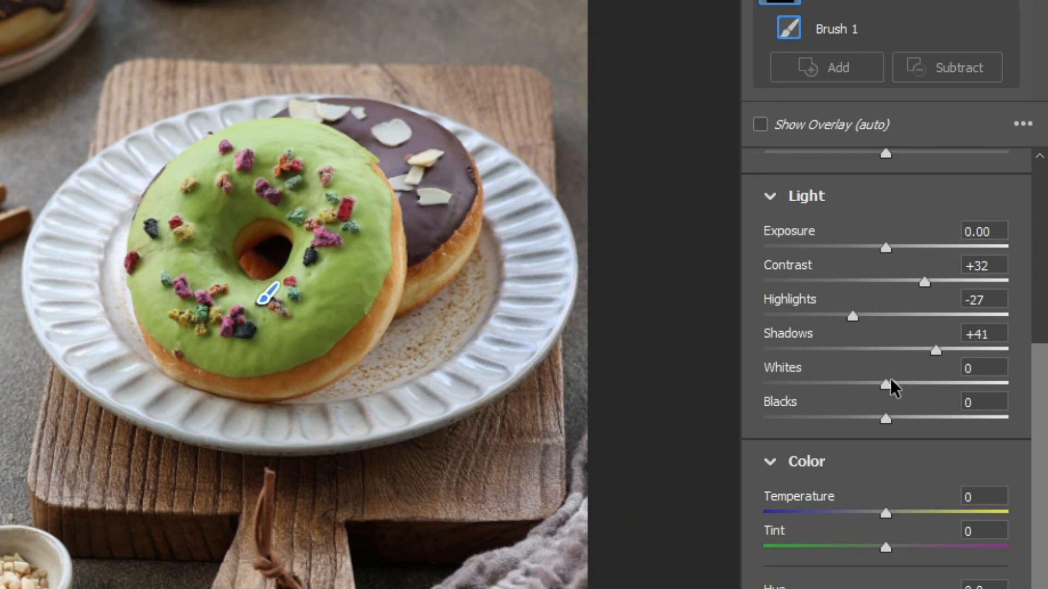
left_click_drag(886, 383, 925, 385)
left_click_drag(884, 418, 871, 414)
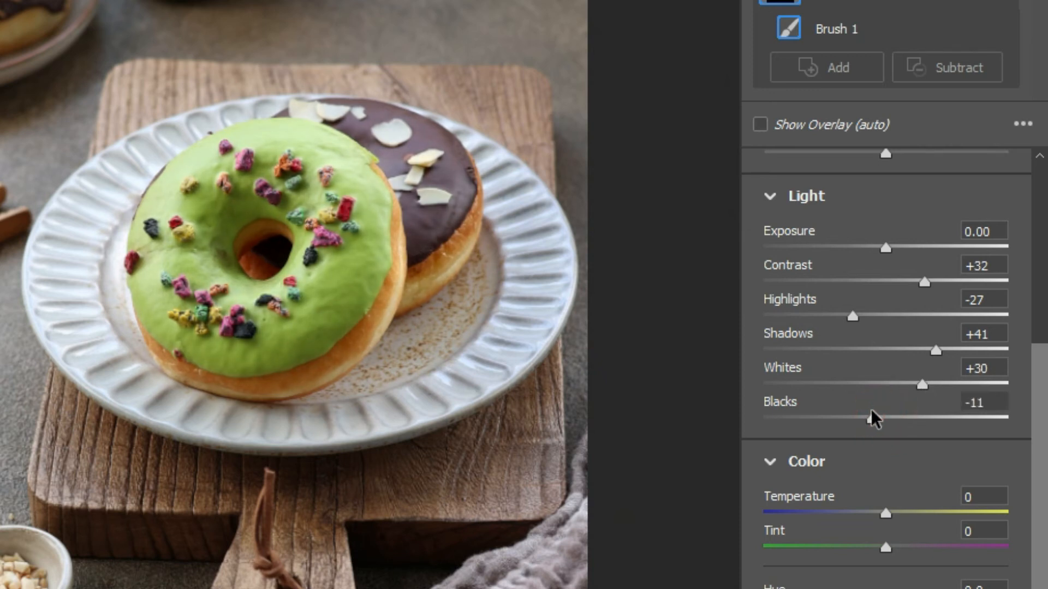
left_click_drag(922, 385, 943, 388)
Set the donut mask's Saturation to +11, Texture to +26, Clarity to +24 and Sharpness to +18
scroll(871, 412, "down", 5)
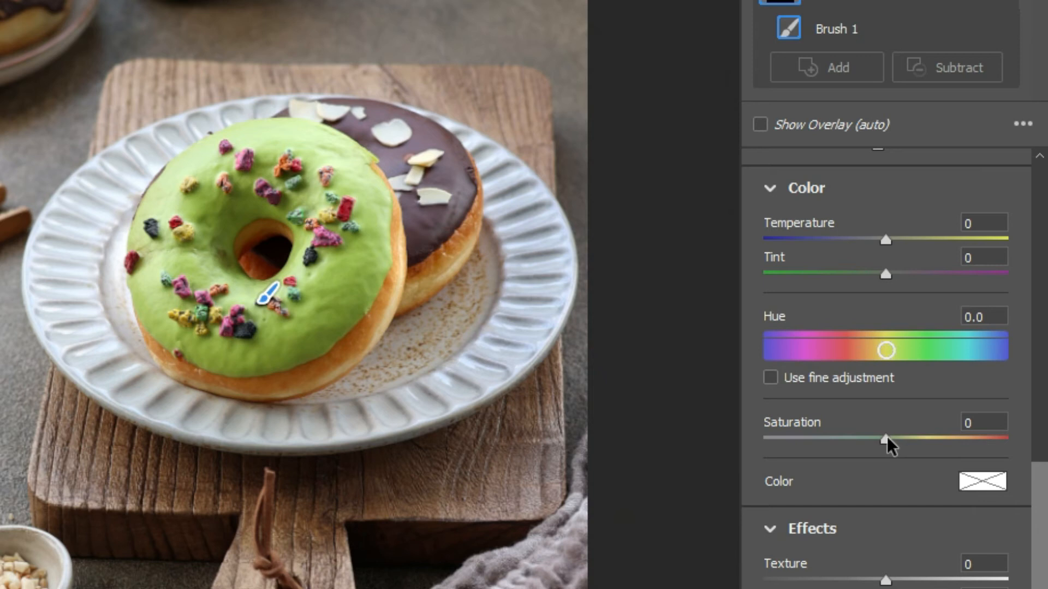
left_click_drag(886, 438, 900, 444)
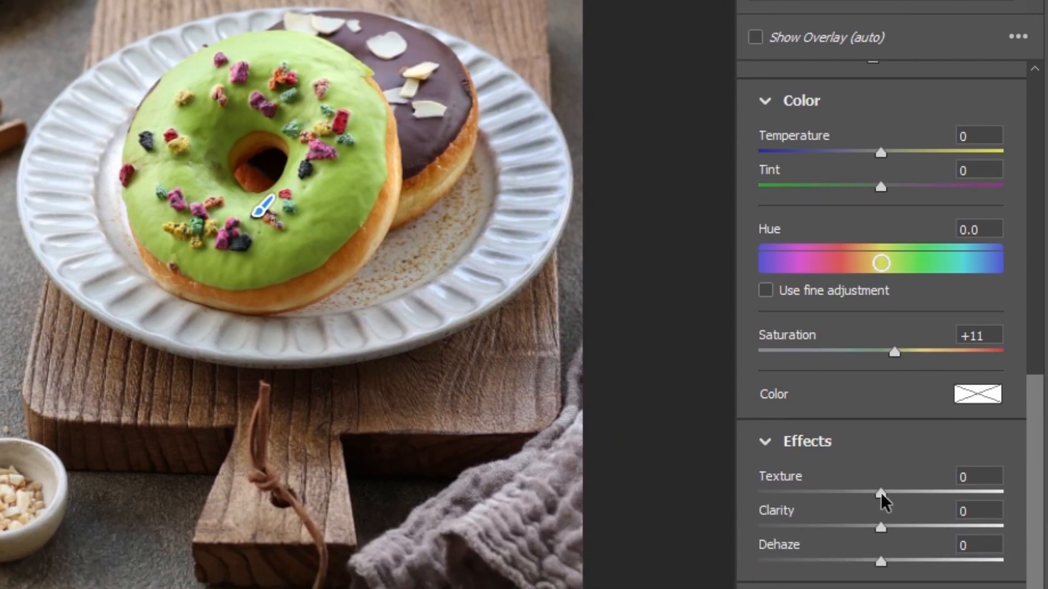
mouse_move(881, 493)
left_mouse_down()
mouse_move(920, 498)
mouse_move(882, 497)
mouse_move(907, 494)
left_mouse_up()
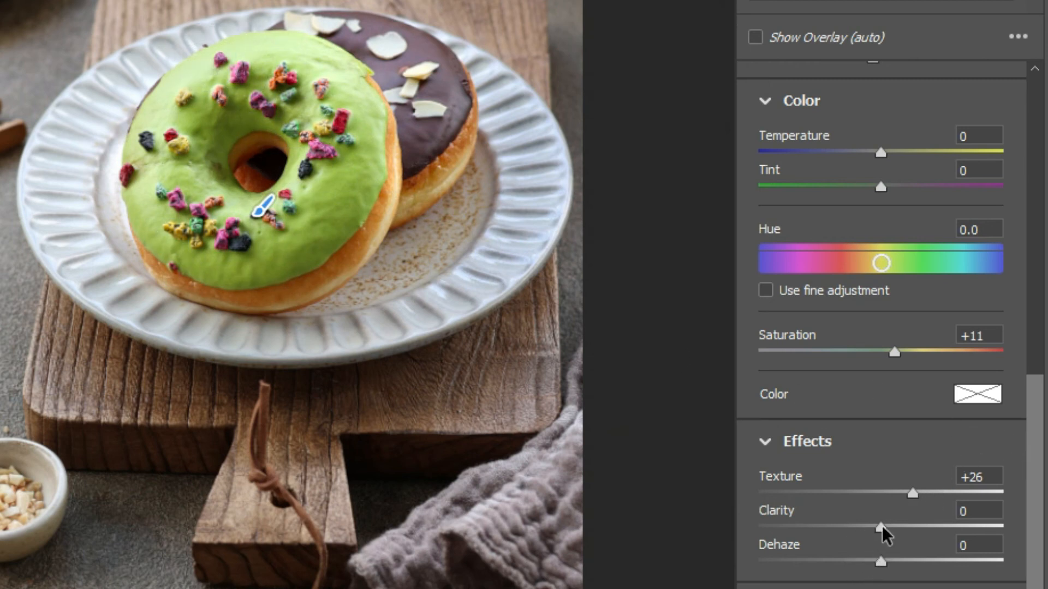
left_click_drag(882, 527, 915, 533)
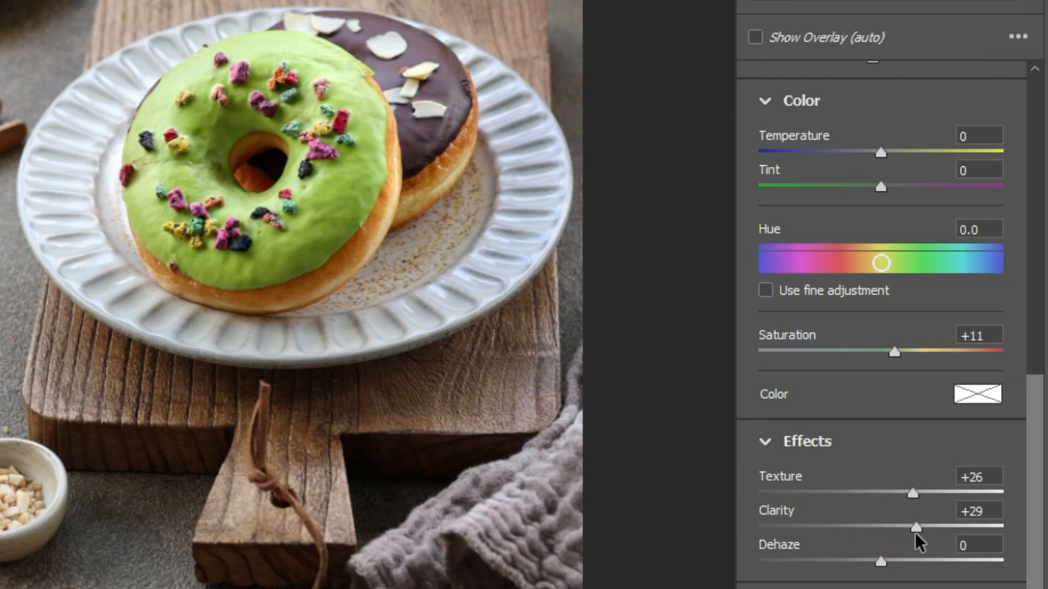
scroll(903, 536, "down", 2)
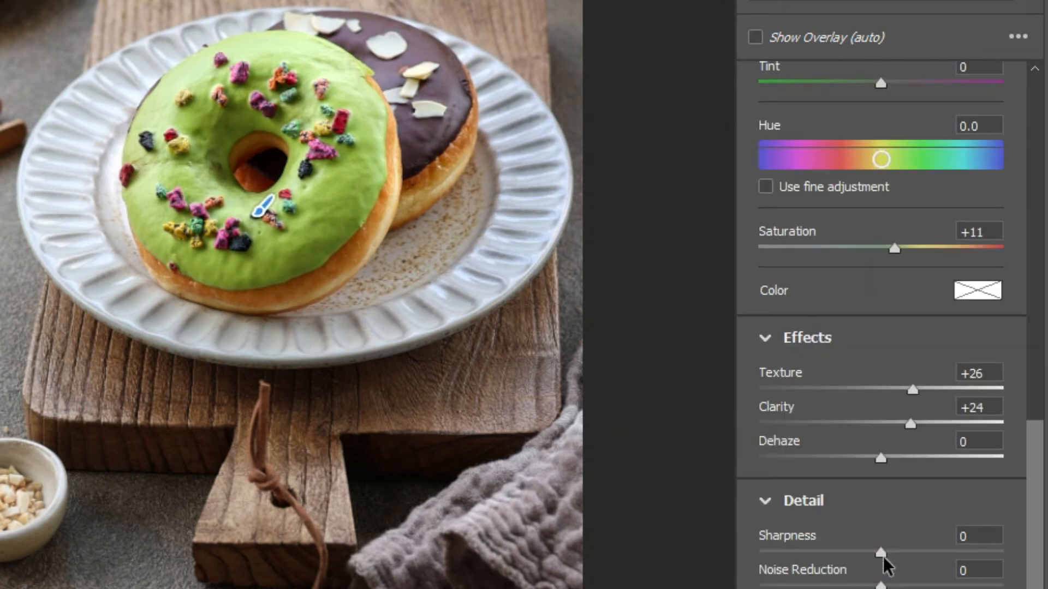
left_click_drag(881, 554, 903, 556)
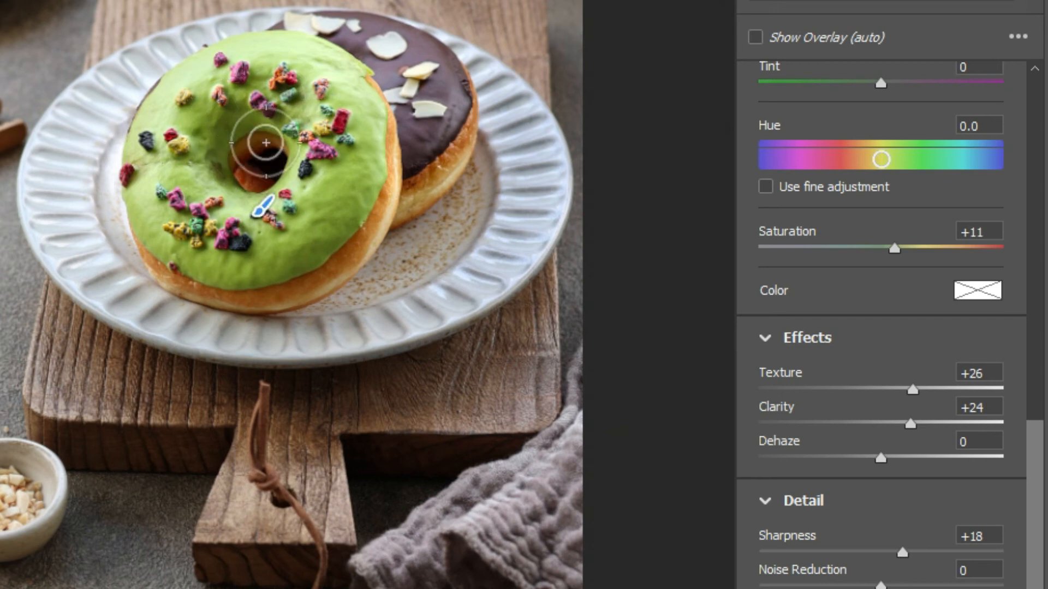
Set the donut mask's Exposure to +0.15 and Shadows to +81, and apply the Camera Raw Filter to the photo
scroll(857, 198, "up", 10)
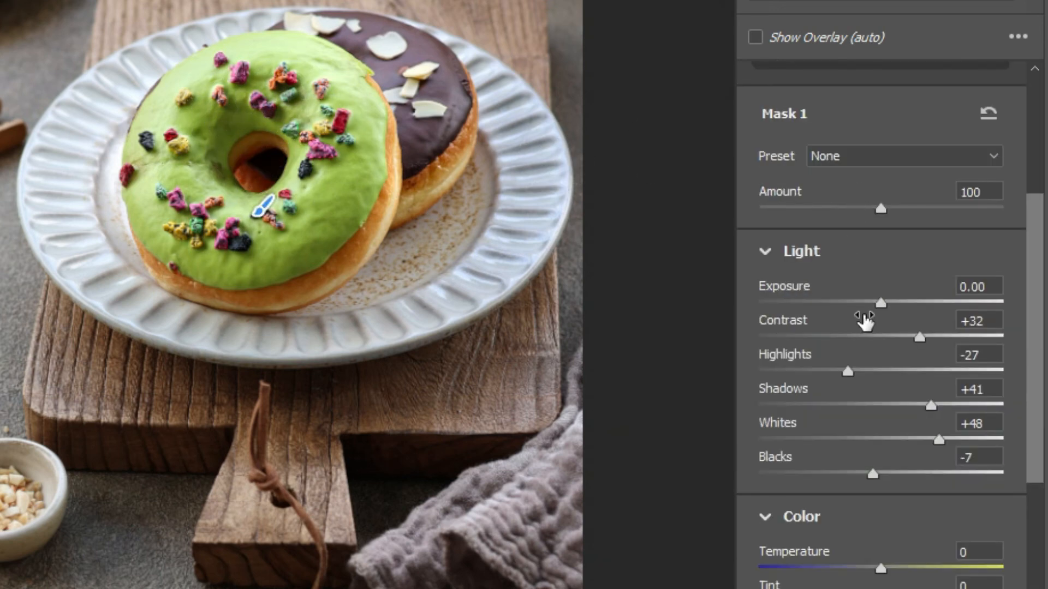
left_click_drag(882, 308, 887, 311)
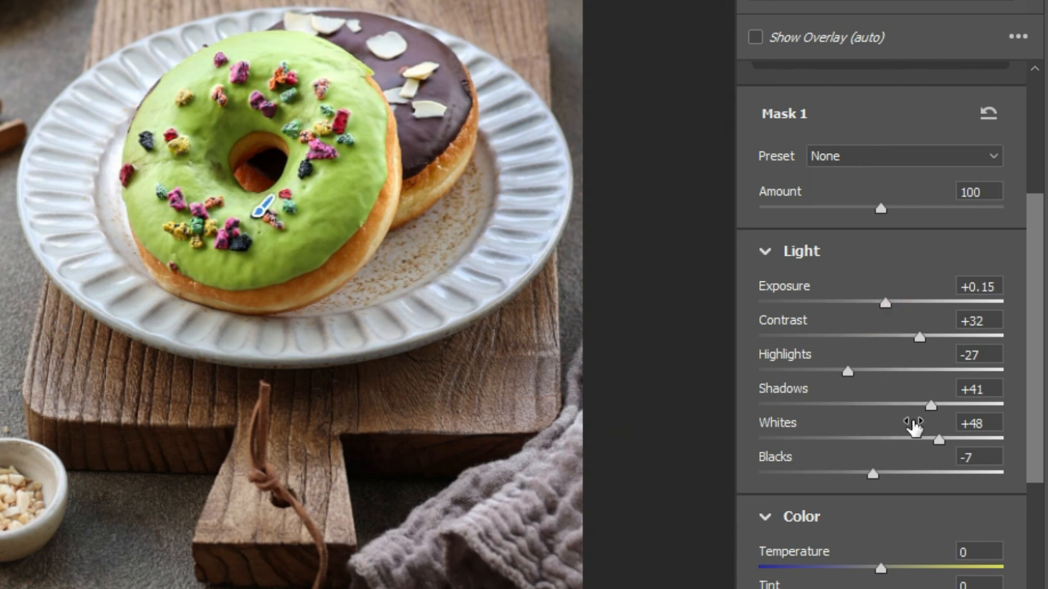
left_click_drag(931, 407, 987, 407)
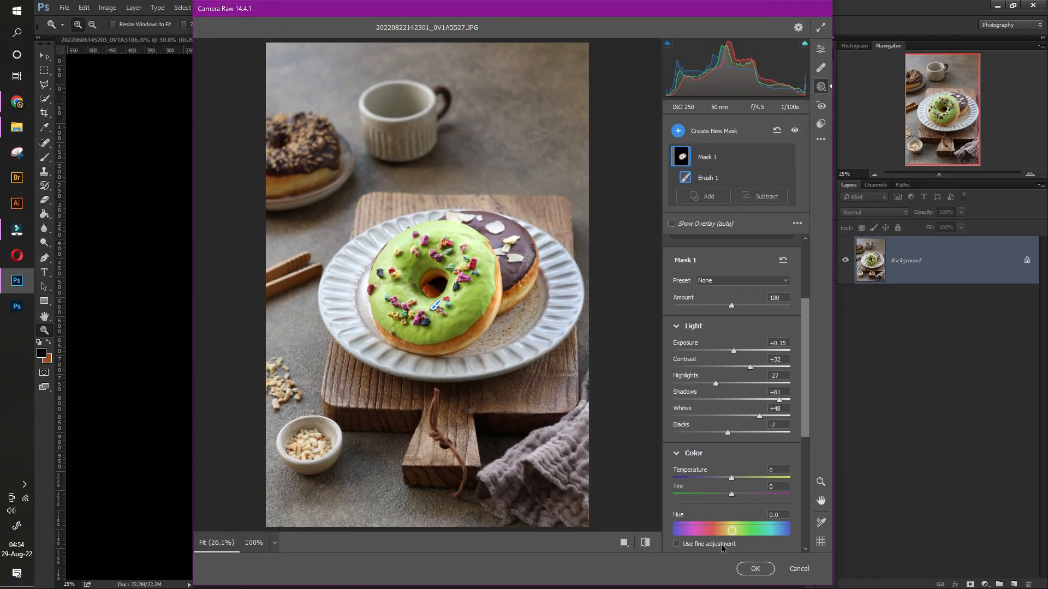
left_click(755, 569)
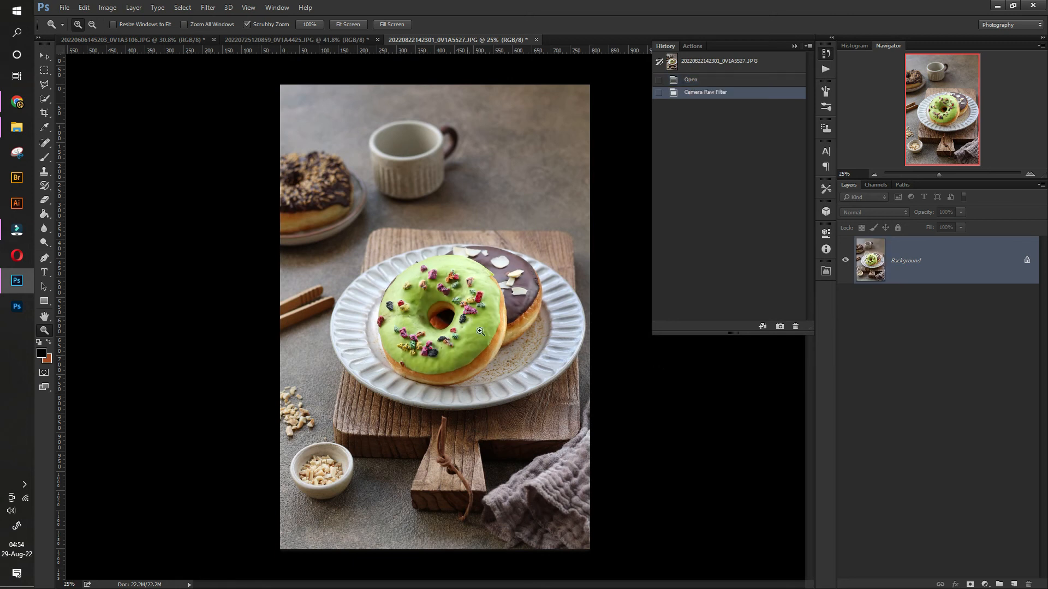
Compare the donut photo before and after the Camera Raw Filter using its history states, both in full and close up
left_click(691, 79)
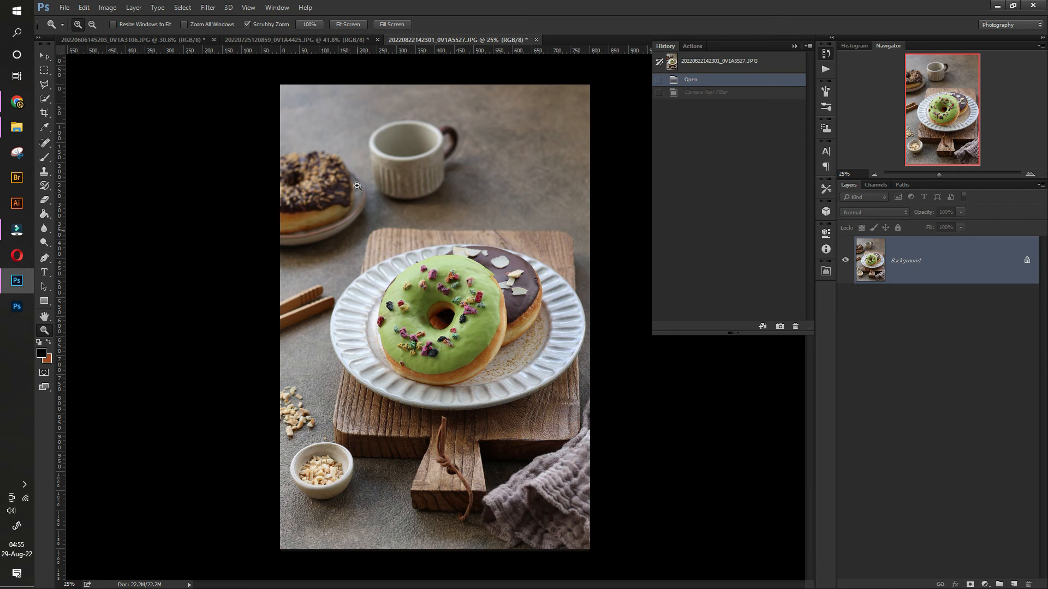
left_click(692, 93)
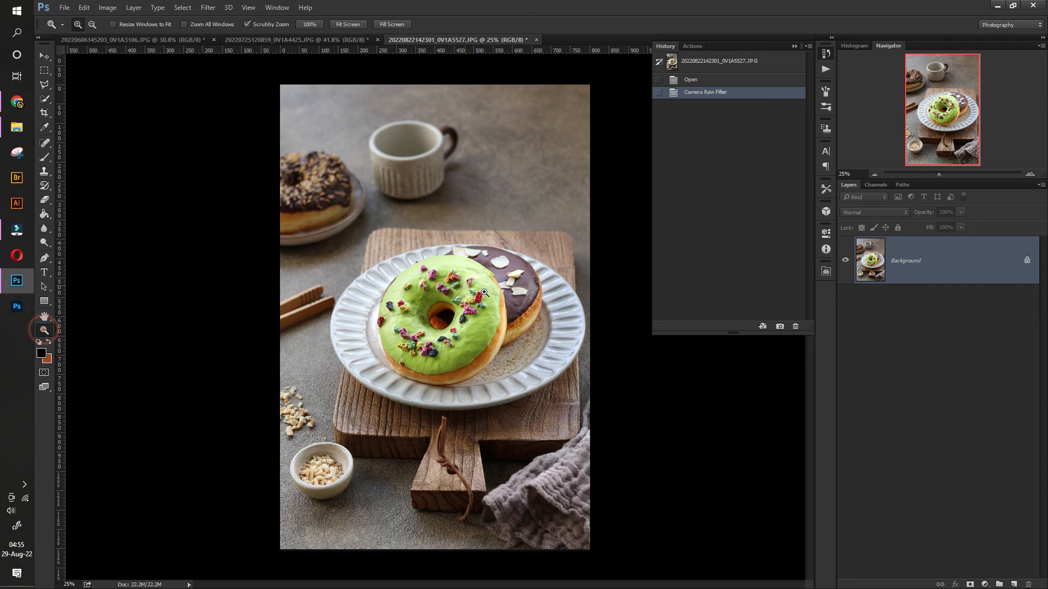
left_click_drag(434, 317, 533, 342)
left_click(699, 82)
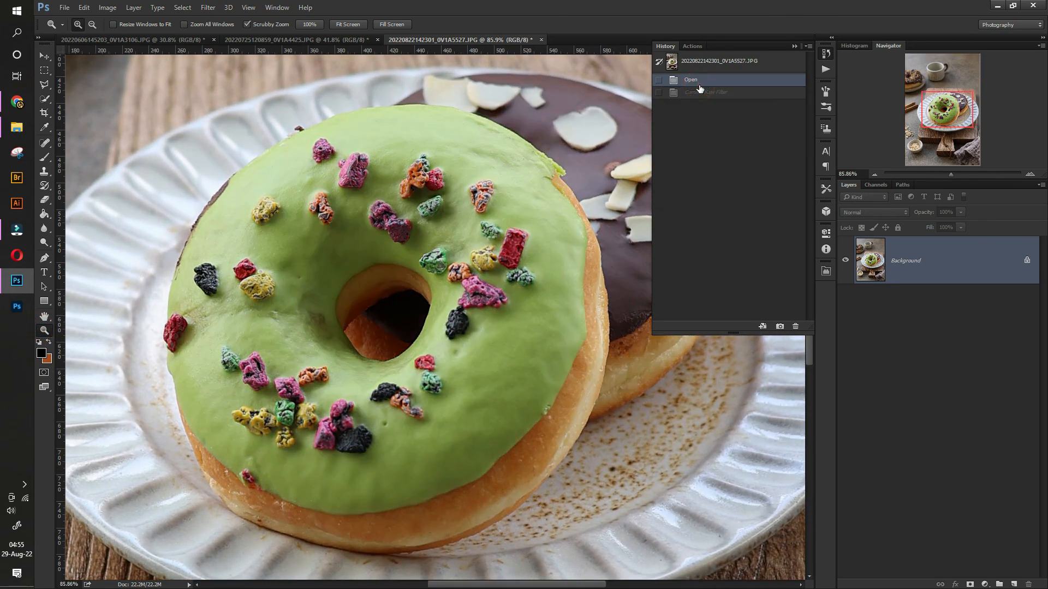
left_click(726, 93)
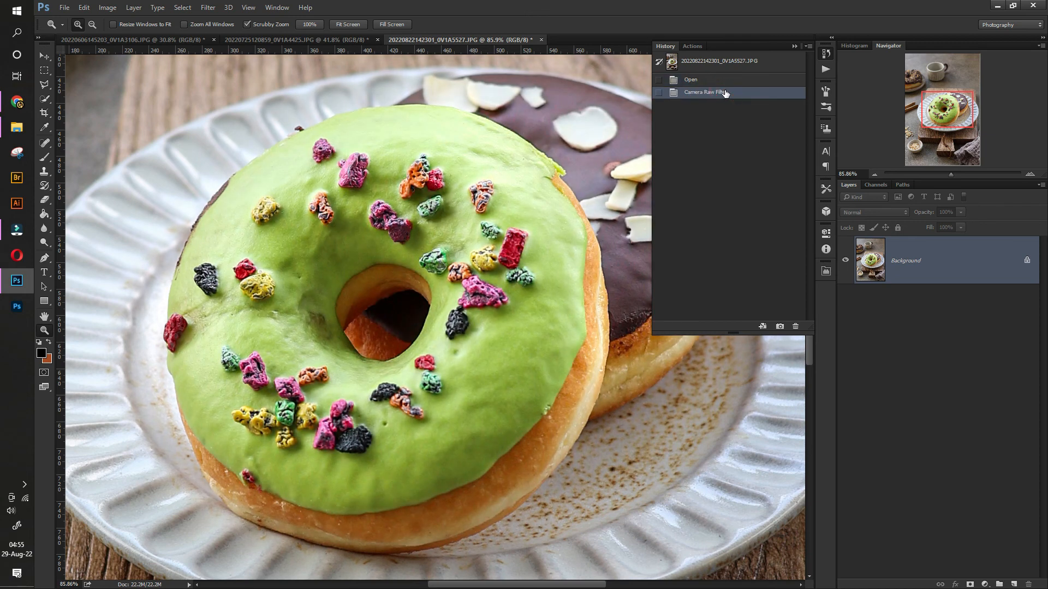
left_click(719, 80)
left_click(720, 93)
key("ctrl+0")
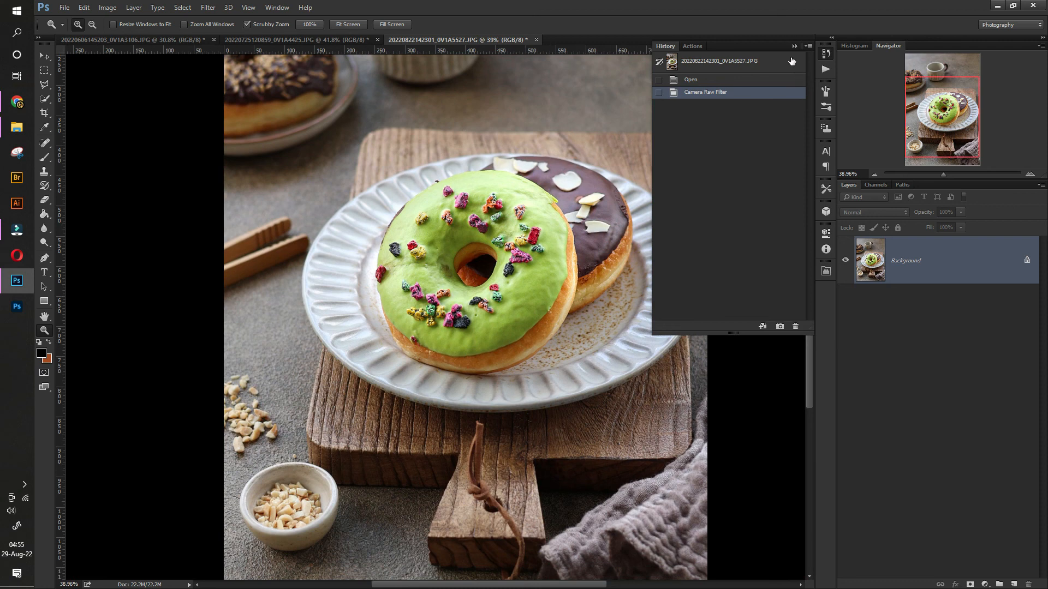
Collapse the history list and arrange the three photos 3-up vertically, with the food in view in each one
left_click(795, 47)
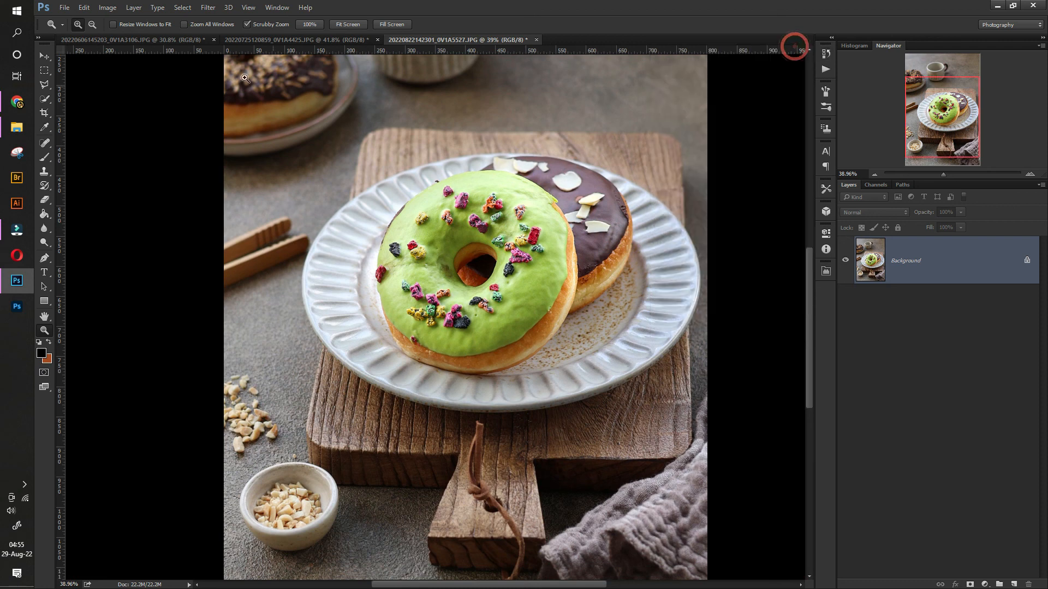
left_click(276, 9)
mouse_move(306, 20)
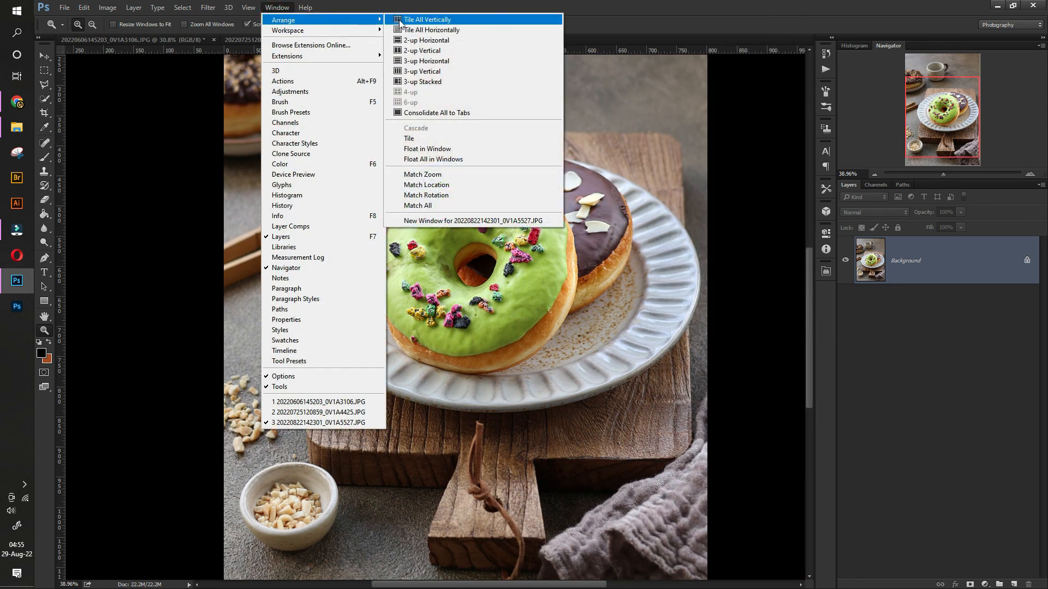
left_click(422, 72)
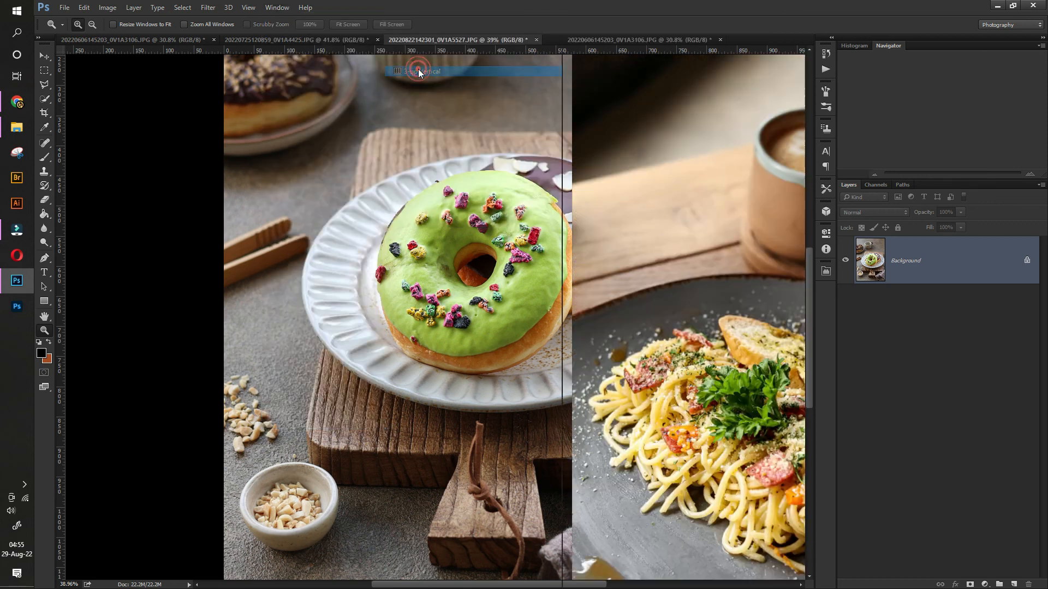
left_click_drag(239, 585, 258, 586)
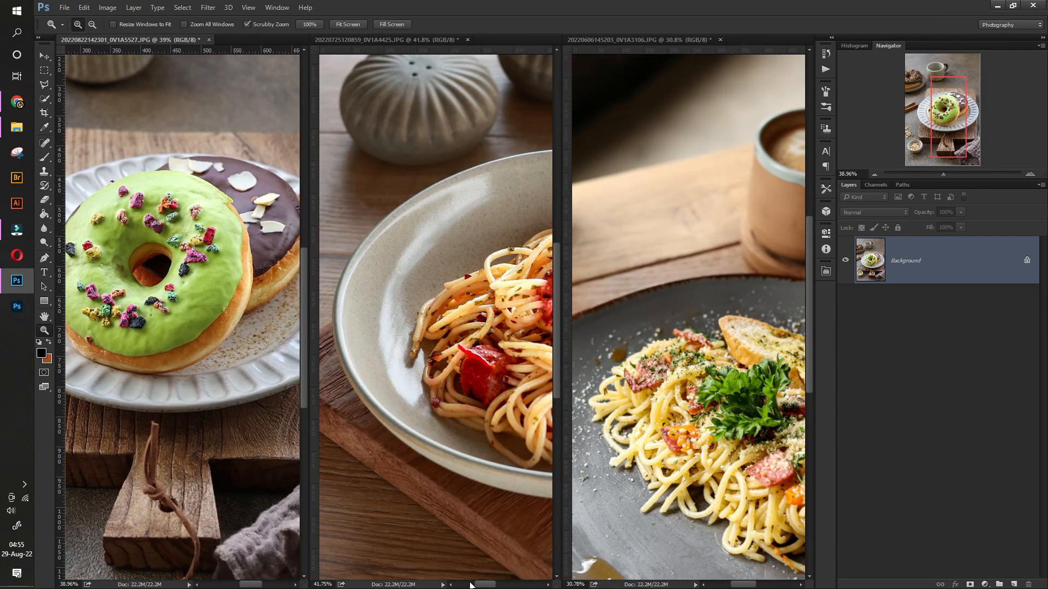
left_click_drag(482, 586, 495, 585)
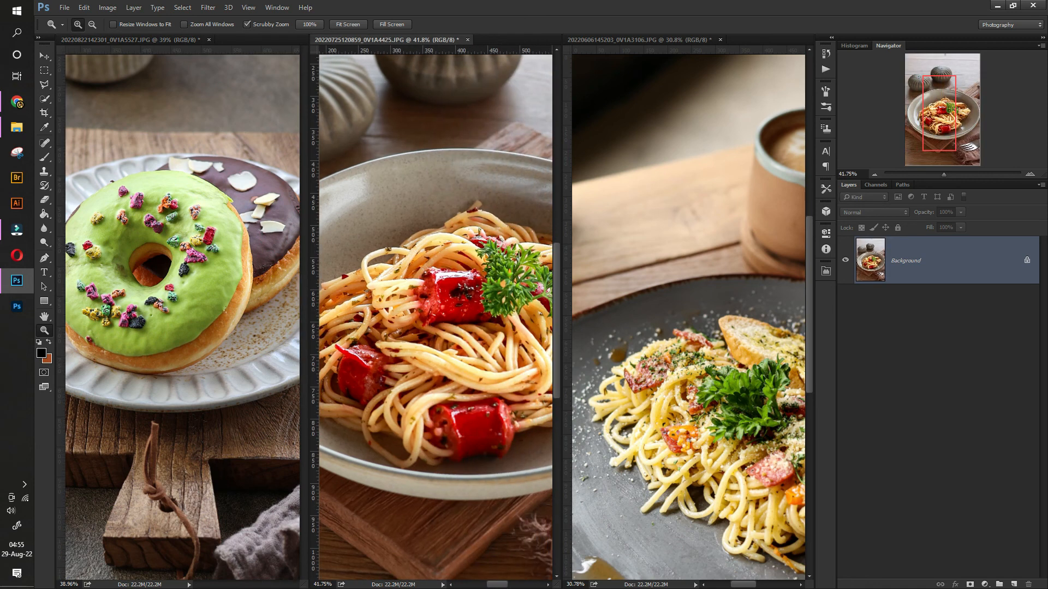
left_click_drag(740, 586, 747, 586)
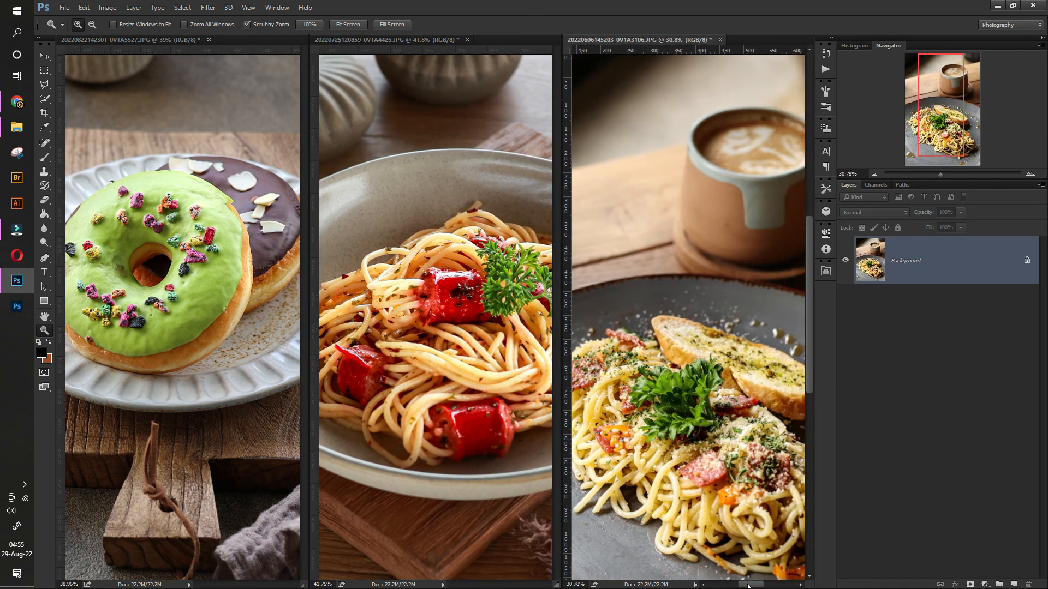
mouse_move(813, 363)
left_mouse_down()
mouse_move(817, 419)
mouse_move(813, 378)
left_mouse_up()
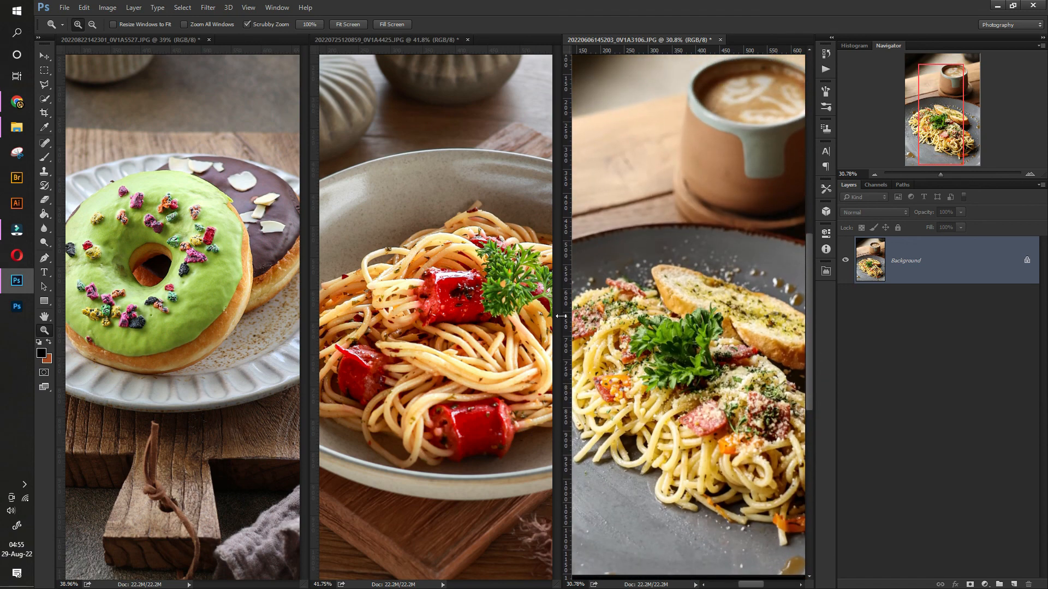